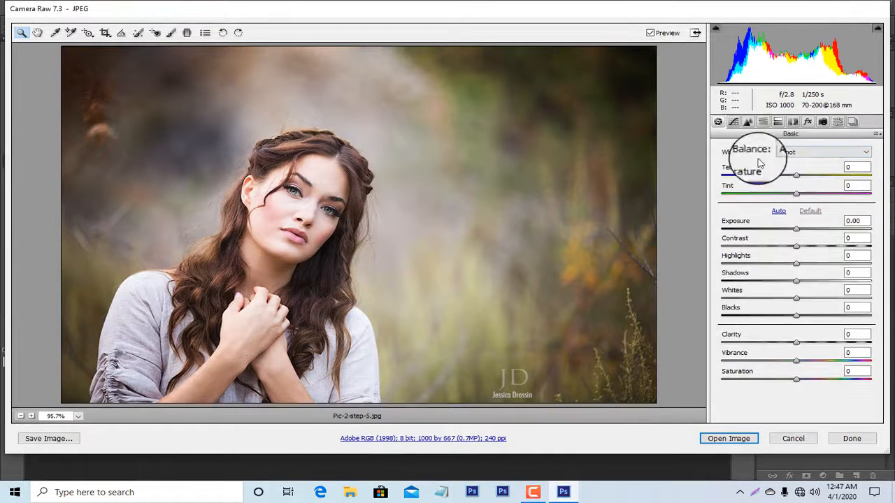
Shift the hue of the Yellows to -100 in the HSL adjustments.
click(762, 122)
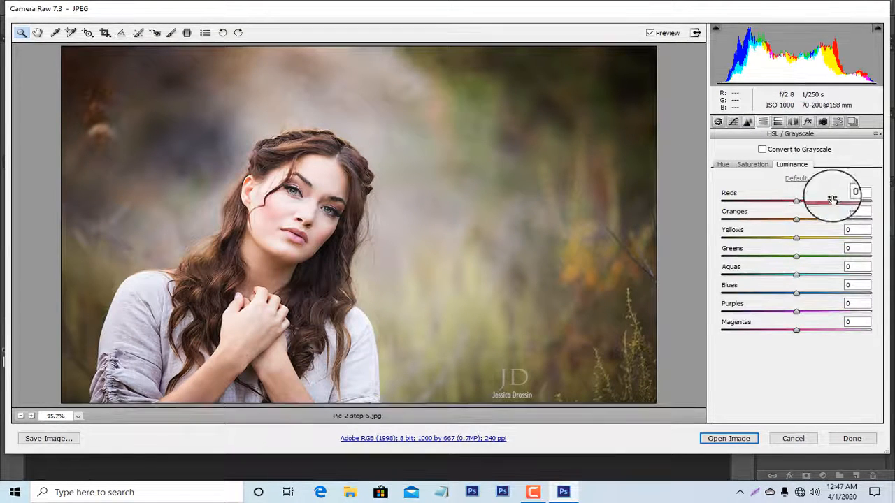
click(727, 165)
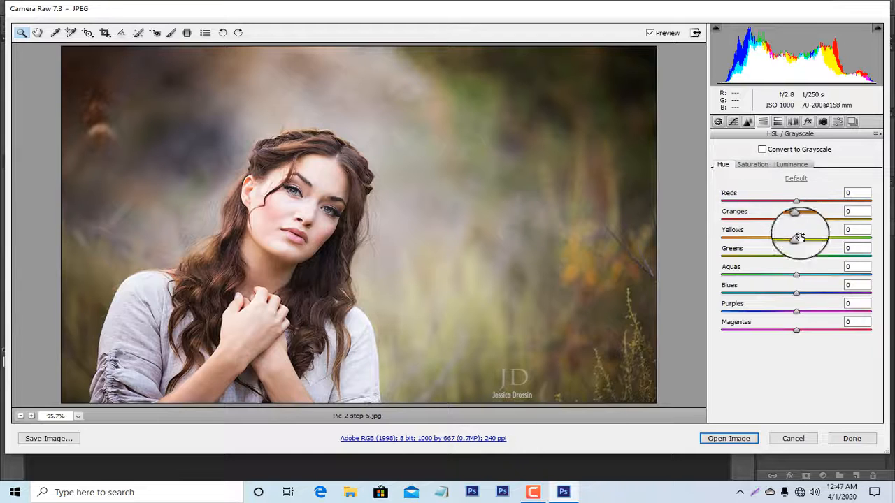
drag(837, 243, 714, 249)
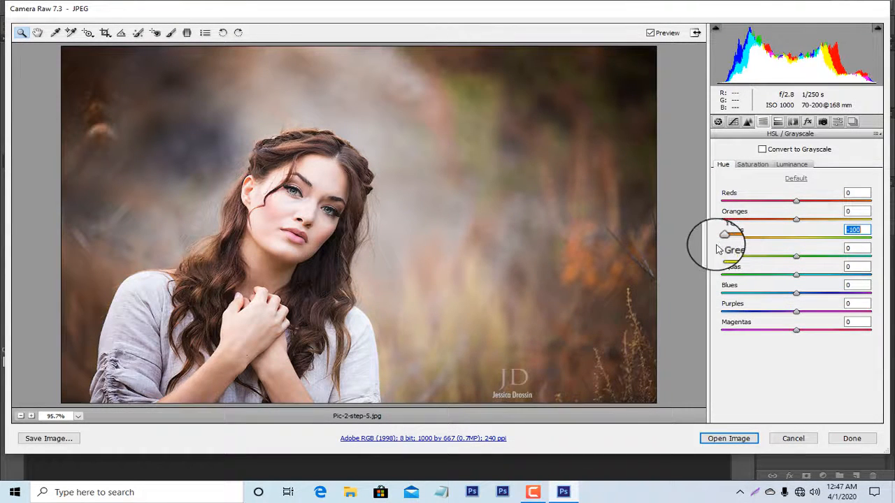
Set the saturation to +33 for Yellows, +21 for Greens and +17 for Aquas, and raise the luminance of Oranges.
click(752, 166)
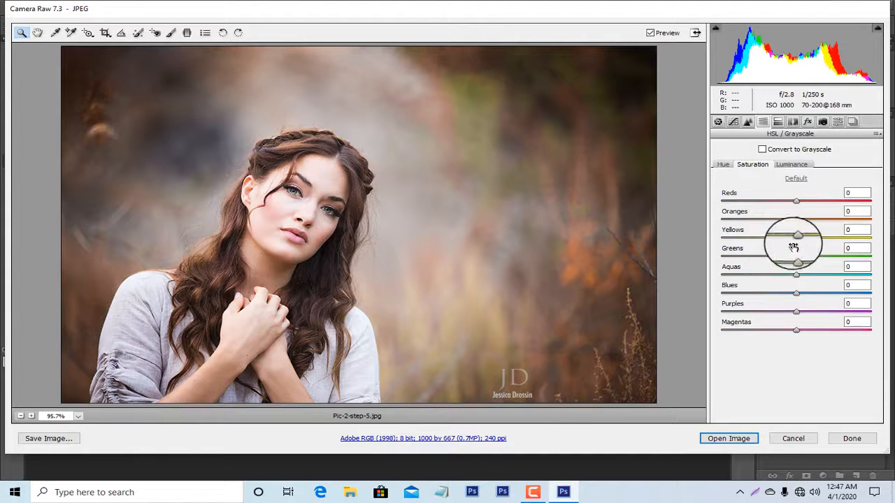
drag(803, 242, 842, 255)
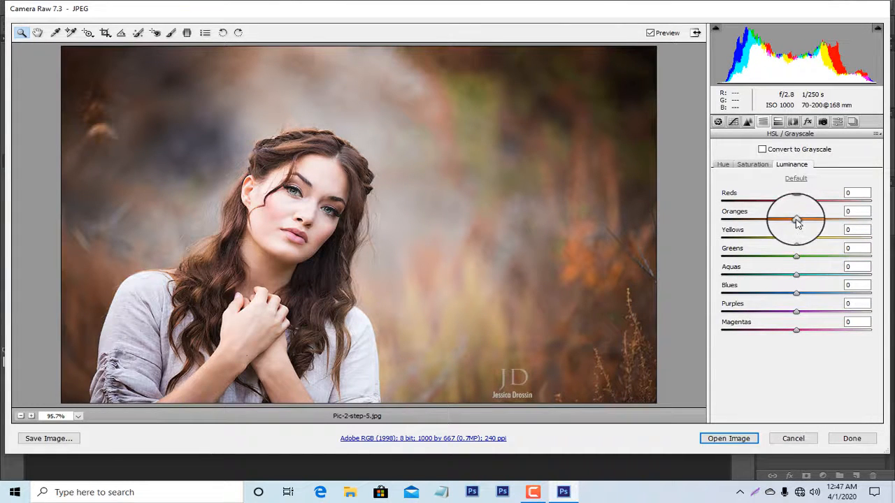
drag(803, 224, 835, 232)
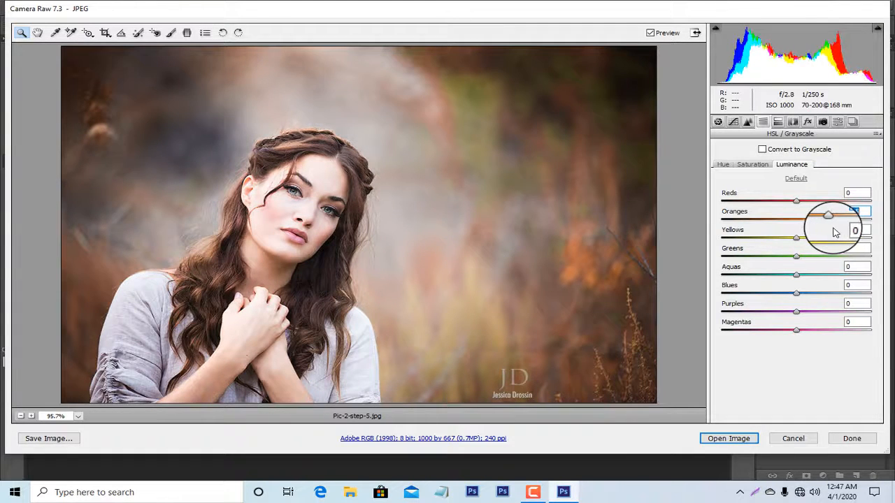
drag(796, 255, 870, 275)
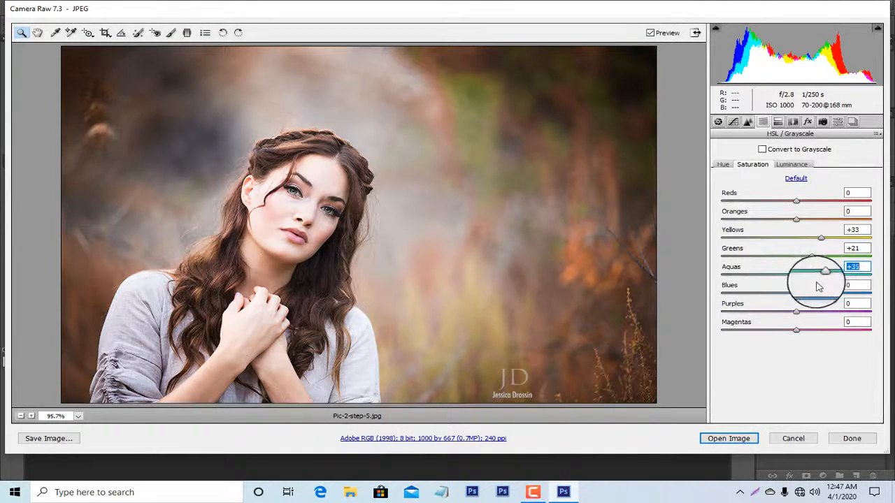
drag(819, 287, 808, 289)
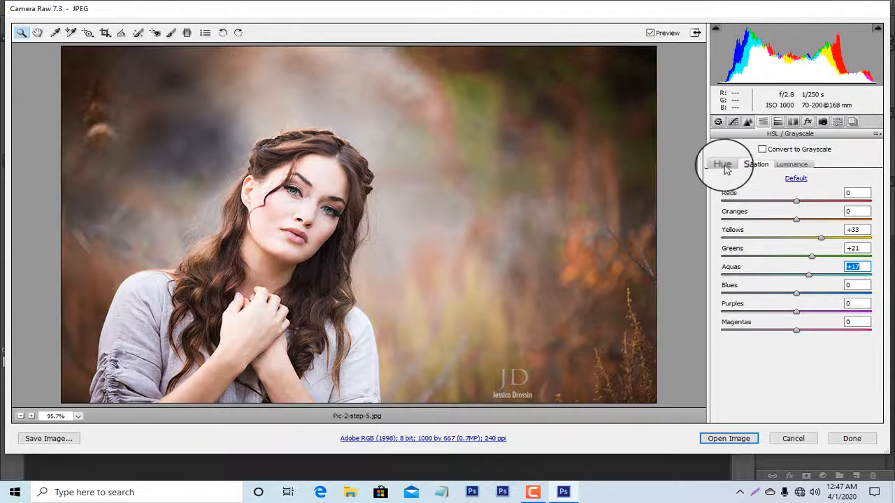
Set Highlights to +12, Shadows to +19 and Whites to +11, lower Blacks slightly, and open the image for editing.
click(717, 122)
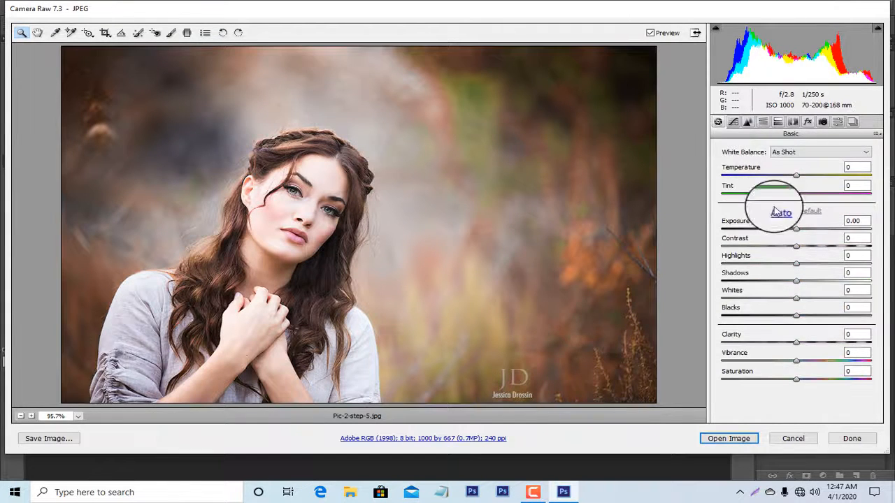
drag(803, 270, 794, 323)
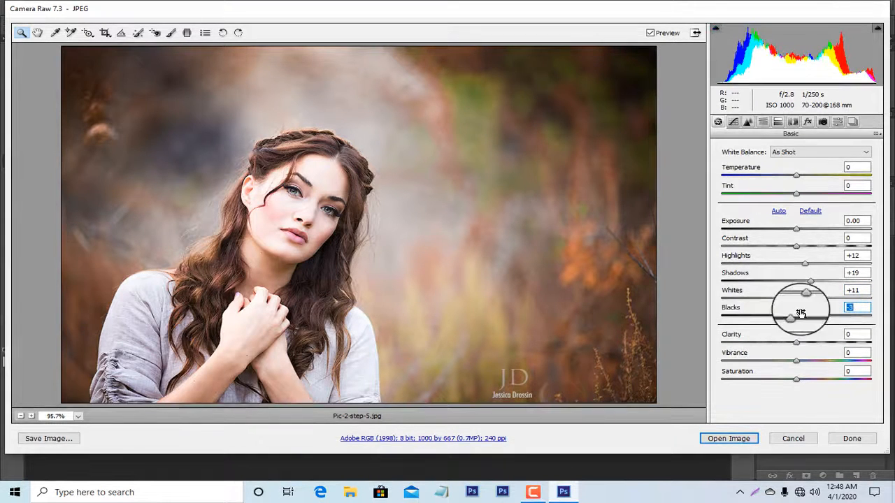
click(727, 439)
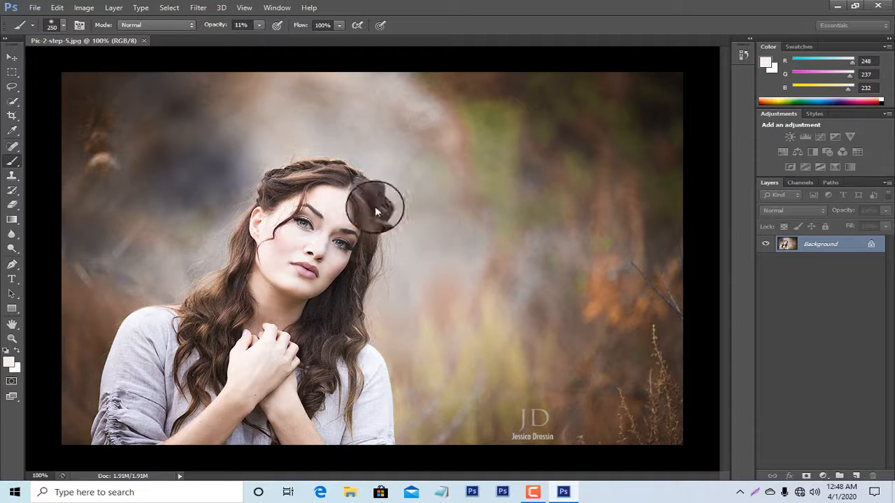
Duplicate the Background layer.
right_click(834, 248)
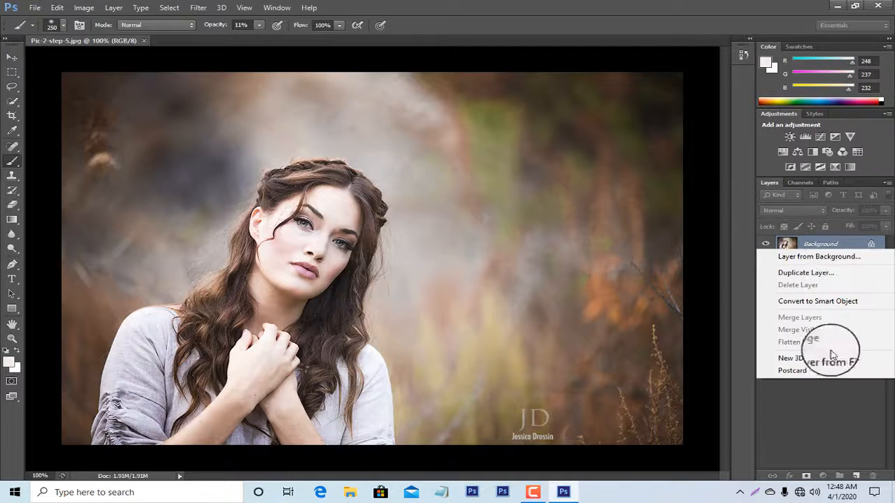
click(836, 402)
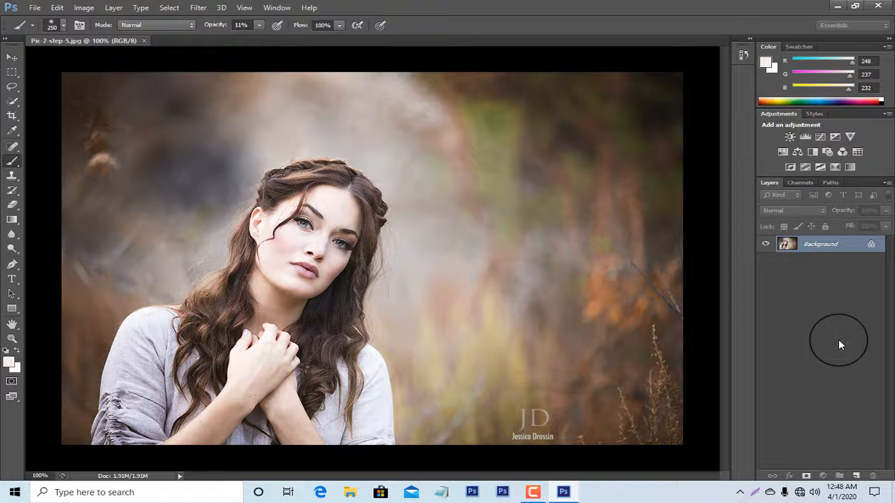
key(ctrl+j)
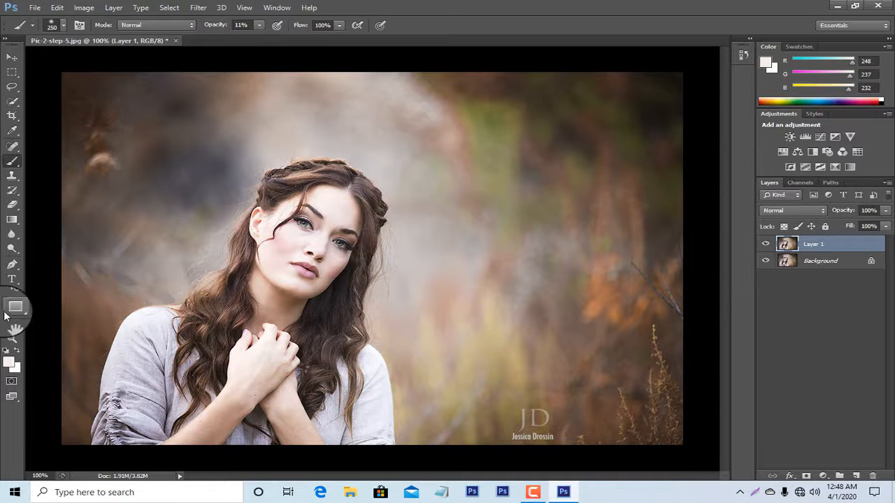
Get the Mixer Brush ready at size 30 for retouching the woman's face at 400% magnification.
click(16, 340)
click(317, 228)
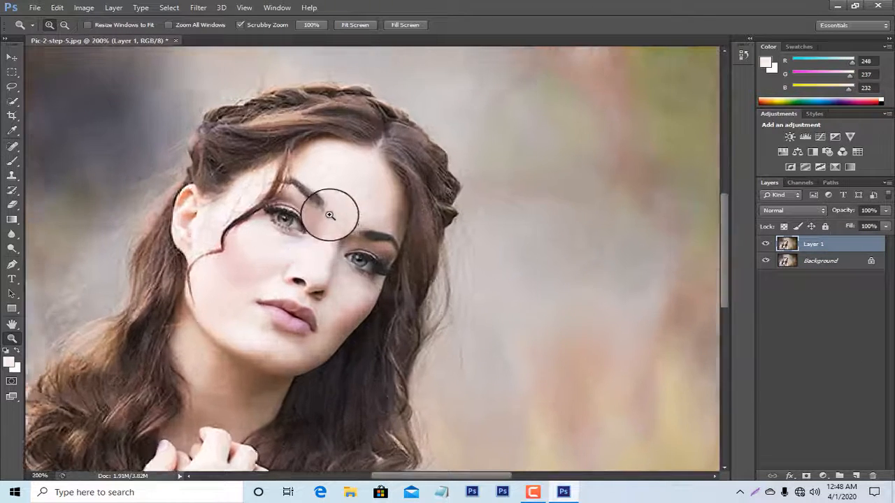
click(329, 215)
click(292, 216)
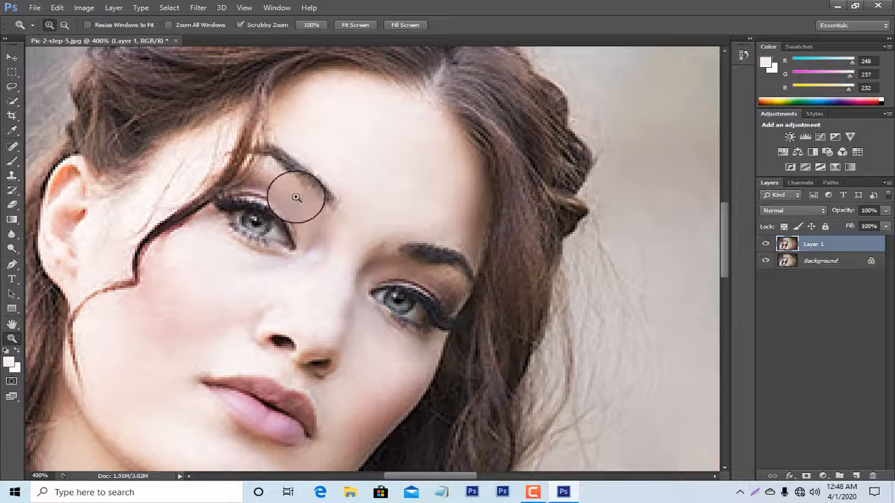
right_click(15, 163)
click(59, 190)
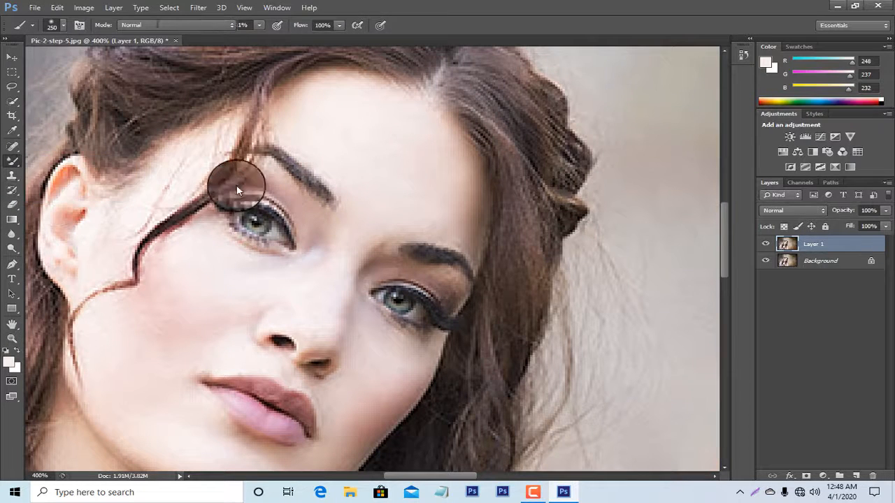
key(bracketleft)
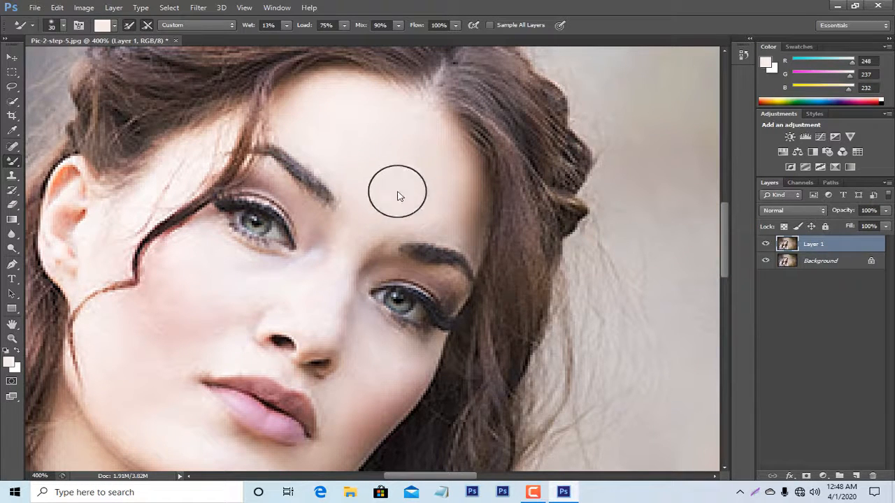
Sample the light forehead skin tone (RGB 249, 241, 237) as the foreground colour.
click(9, 361)
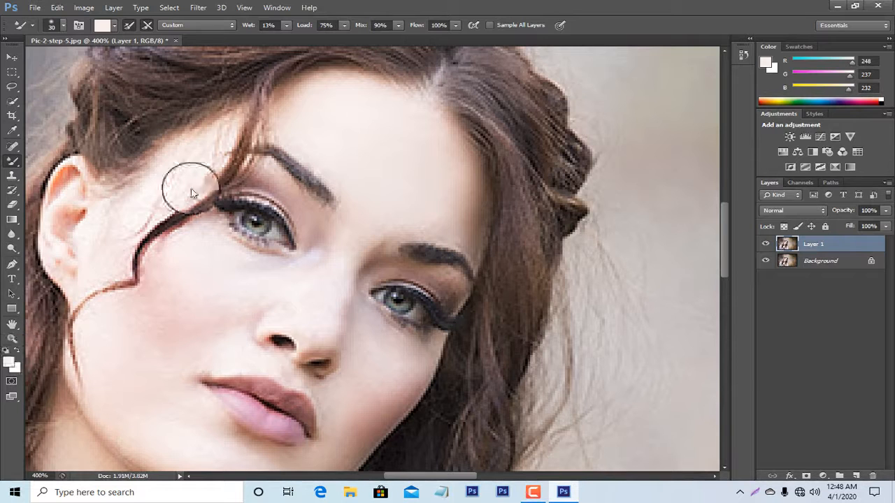
click(361, 119)
click(779, 198)
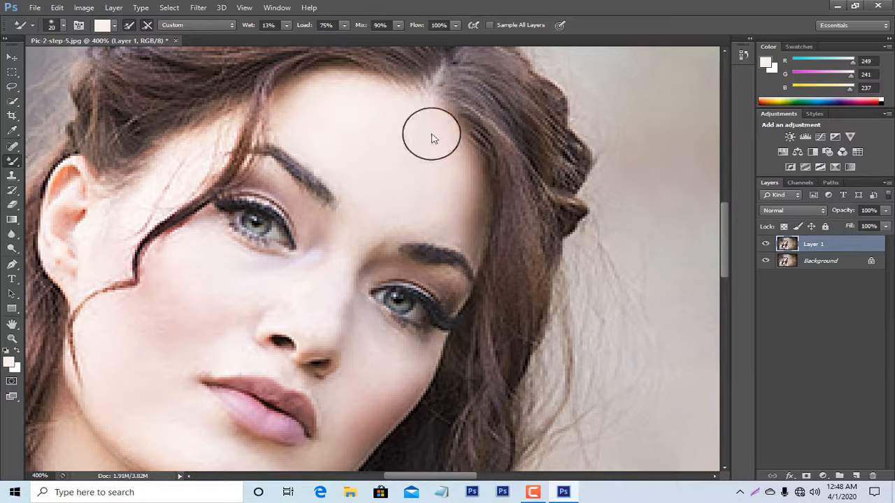
Smooth the skin on the forehead and cheek with Mixer Brush strokes.
mouse_move(431, 133)
mouse_down()
mouse_move(425, 110)
mouse_move(382, 114)
mouse_up()
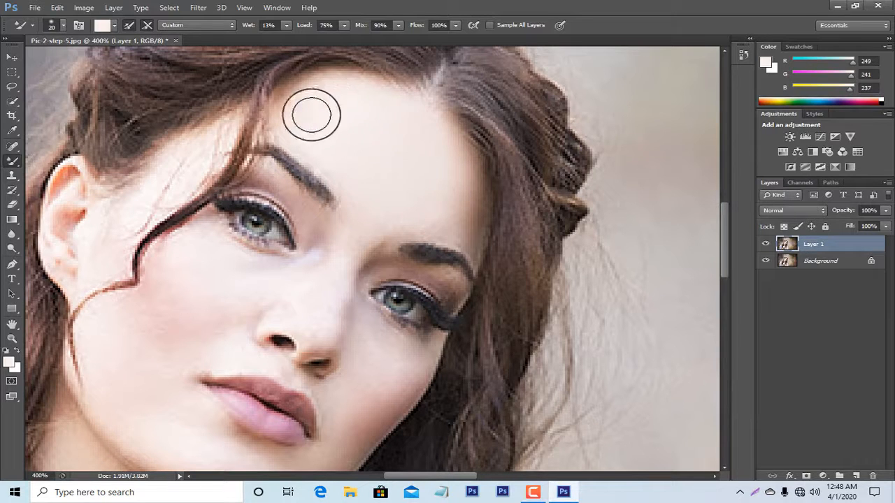
mouse_move(311, 114)
mouse_down()
mouse_move(326, 91)
mouse_move(358, 85)
mouse_move(316, 85)
mouse_move(330, 95)
mouse_move(293, 120)
mouse_move(322, 149)
mouse_up()
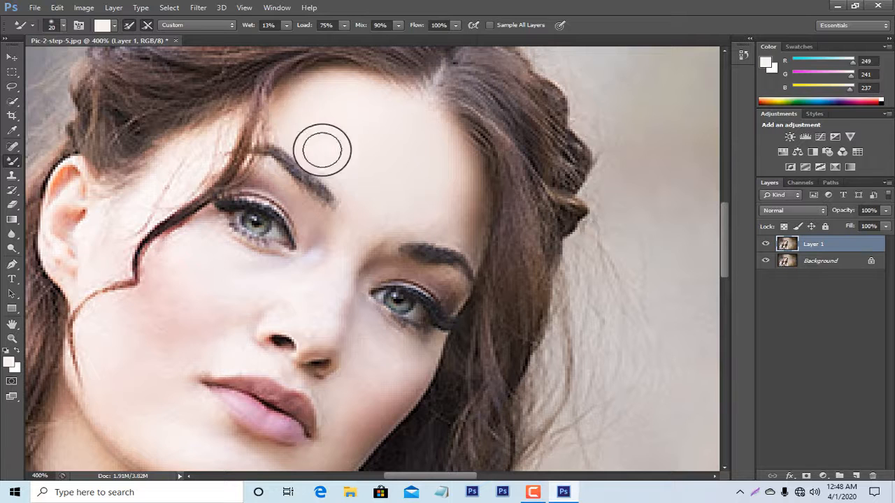
mouse_move(406, 206)
mouse_down()
mouse_move(454, 230)
mouse_move(392, 242)
mouse_move(348, 231)
mouse_move(342, 252)
mouse_move(351, 240)
mouse_move(282, 288)
mouse_move(185, 293)
mouse_move(212, 303)
mouse_up()
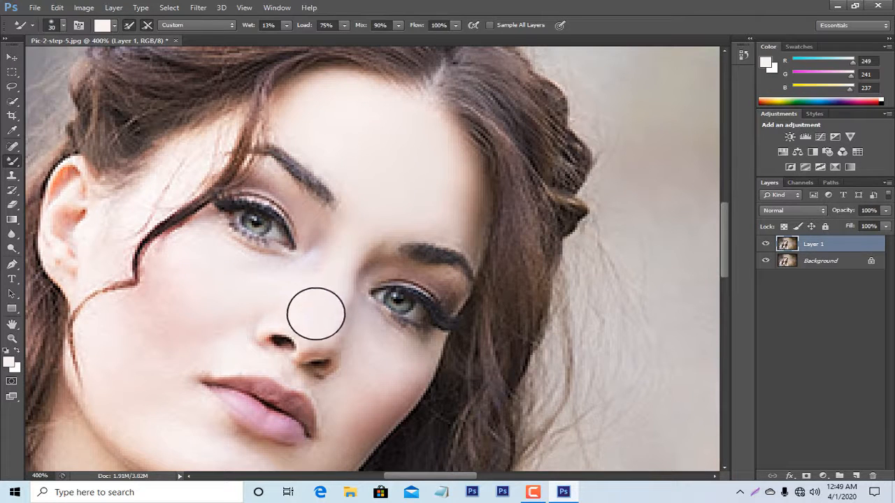
Reduce the Mixer Brush to size 10 and set its wetness to 22%.
key(bracketleft)
key(bracketleft)
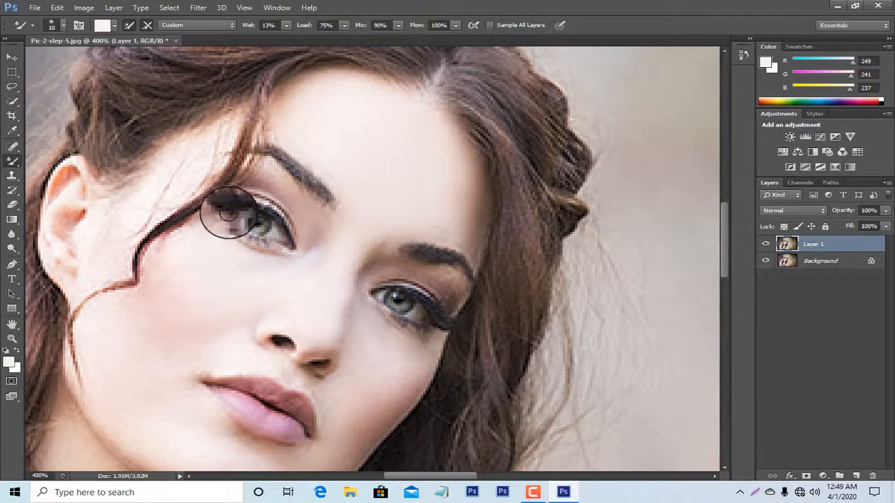
click(286, 24)
drag(283, 42, 293, 44)
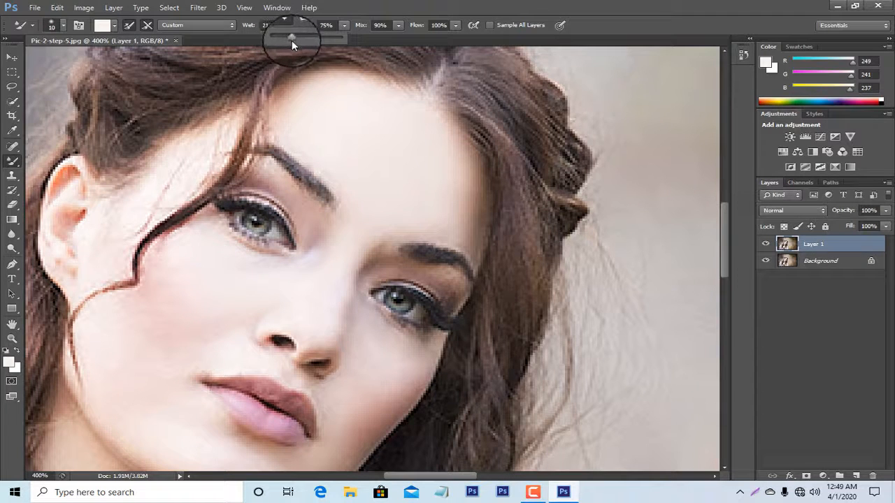
Smooth the skin on the cheeks, around the mouth and on the chin with the Mixer Brush at sizes 20 to 30.
key(bracketright)
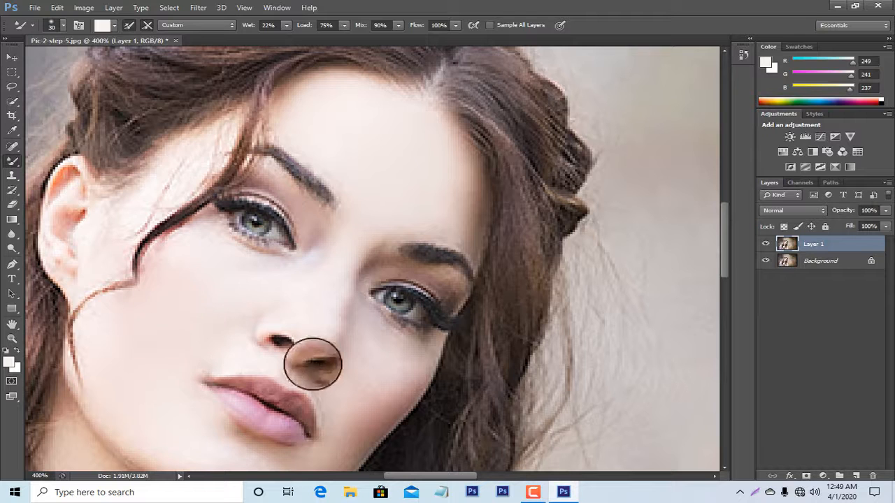
drag(350, 413, 310, 295)
key(bracketleft)
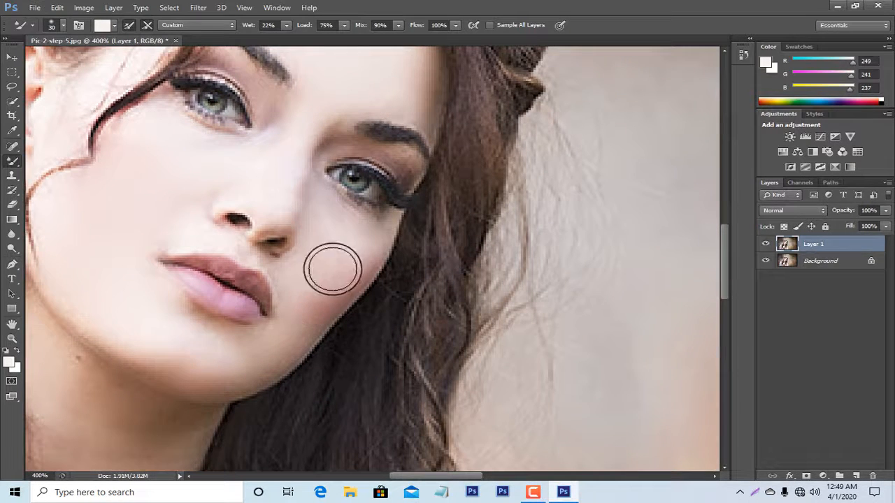
mouse_move(327, 217)
mouse_down()
mouse_move(302, 265)
mouse_move(337, 271)
mouse_move(293, 287)
mouse_move(283, 311)
mouse_move(300, 291)
mouse_move(307, 316)
mouse_move(295, 331)
mouse_move(243, 358)
mouse_move(211, 361)
mouse_move(213, 375)
mouse_move(197, 362)
mouse_move(207, 343)
mouse_move(166, 318)
mouse_up()
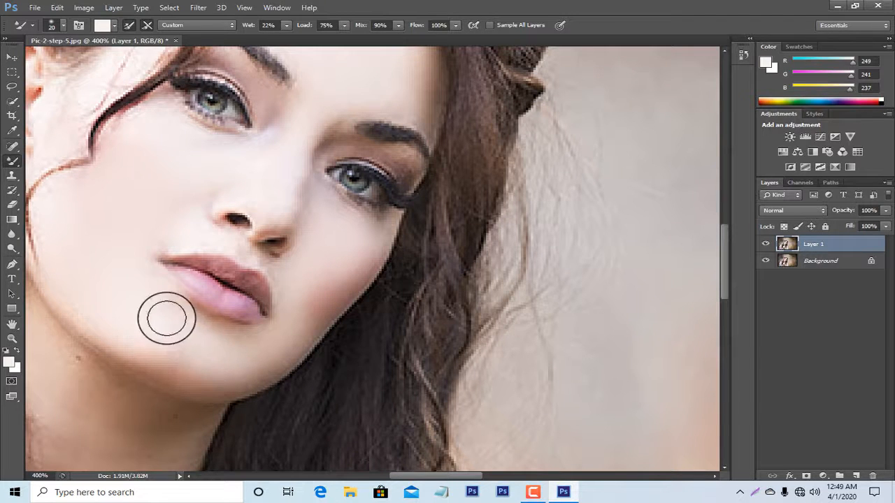
drag(108, 308, 68, 265)
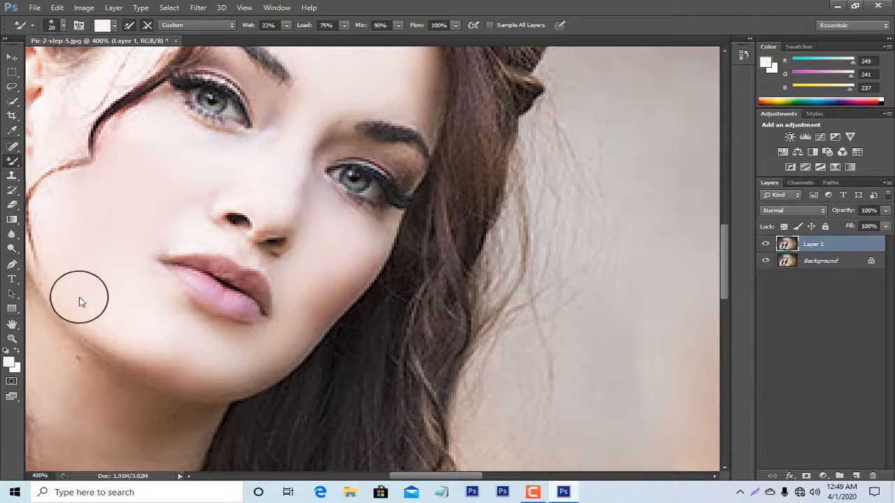
mouse_move(79, 297)
mouse_down()
mouse_move(116, 351)
mouse_move(127, 352)
mouse_move(118, 338)
mouse_move(221, 380)
mouse_move(200, 375)
mouse_move(240, 371)
mouse_move(283, 332)
mouse_up()
Smooth the skin below the jaw and across the neck with the Mixer Brush at size 30.
drag(209, 298, 384, 226)
mouse_move(297, 279)
mouse_down()
mouse_move(253, 284)
mouse_move(256, 274)
mouse_move(274, 319)
mouse_up()
key(bracketright)
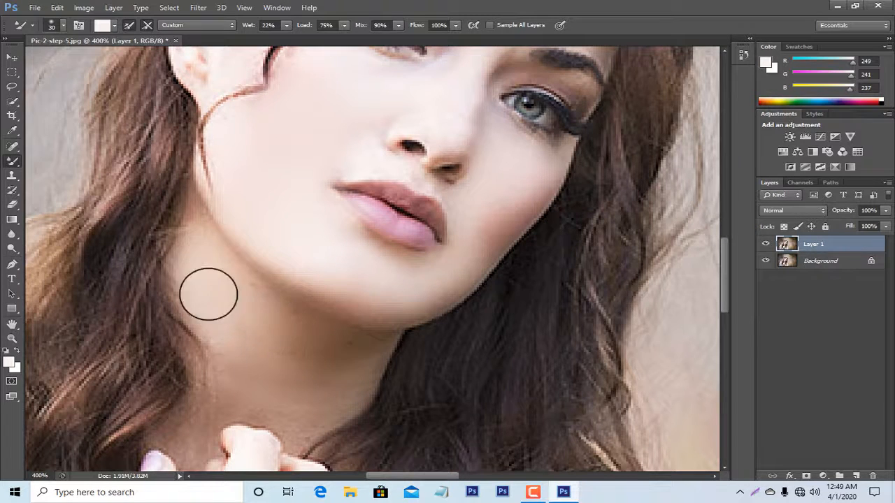
mouse_move(209, 294)
mouse_down()
mouse_move(231, 341)
mouse_move(230, 392)
mouse_move(197, 409)
mouse_move(251, 373)
mouse_up()
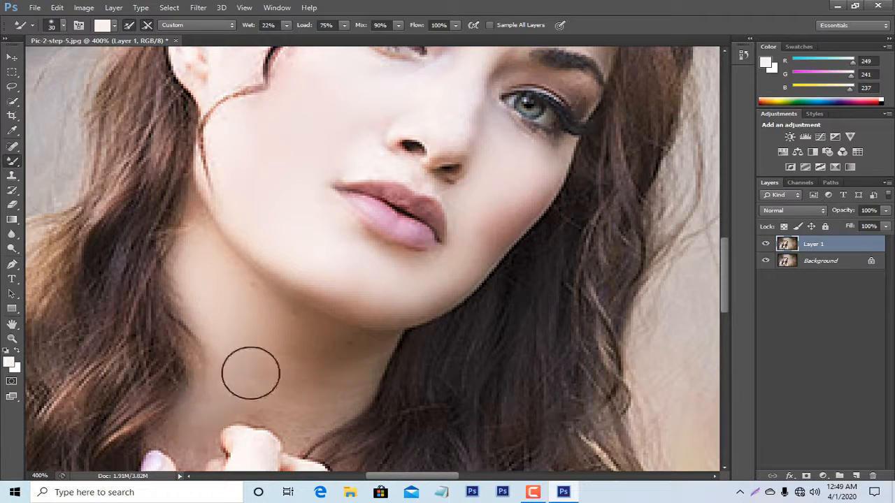
mouse_move(275, 408)
mouse_down()
mouse_move(317, 399)
mouse_move(343, 373)
mouse_move(350, 349)
mouse_move(289, 351)
mouse_up()
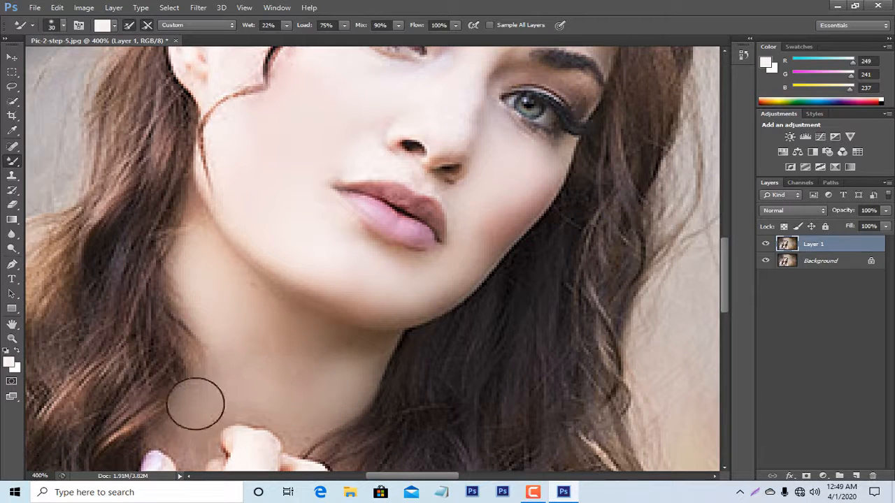
mouse_move(196, 404)
mouse_down()
mouse_move(187, 451)
mouse_move(182, 431)
mouse_move(200, 351)
mouse_up()
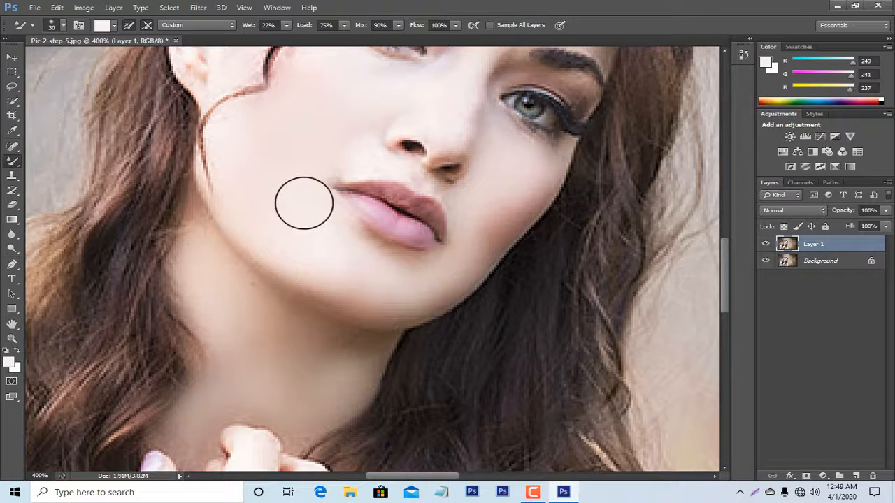
Smooth the skin on the back of the hand and the wrist with the Mixer Brush at size 25.
drag(140, 404, 222, 144)
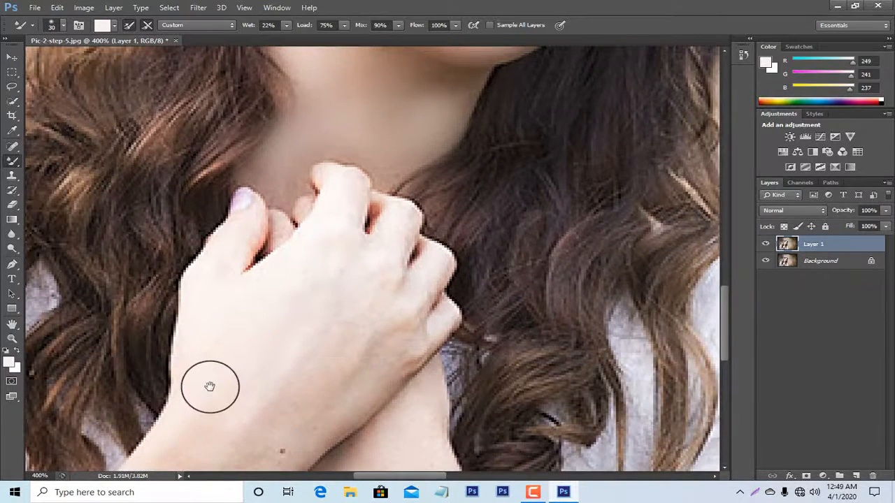
key([)
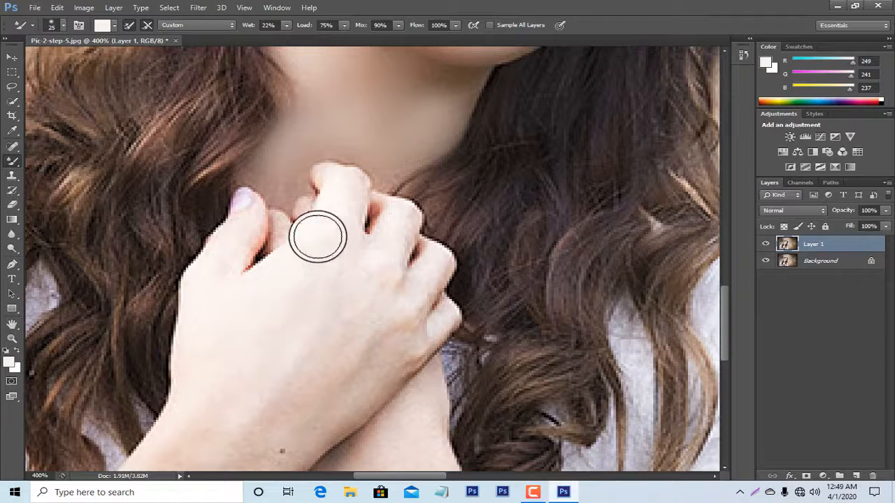
drag(317, 234, 319, 272)
mouse_move(206, 325)
mouse_down()
mouse_move(301, 305)
mouse_move(342, 275)
mouse_move(329, 281)
mouse_move(307, 354)
mouse_move(351, 335)
mouse_move(367, 282)
mouse_move(386, 253)
mouse_move(390, 297)
mouse_move(376, 351)
mouse_move(305, 411)
mouse_up()
drag(309, 348, 268, 415)
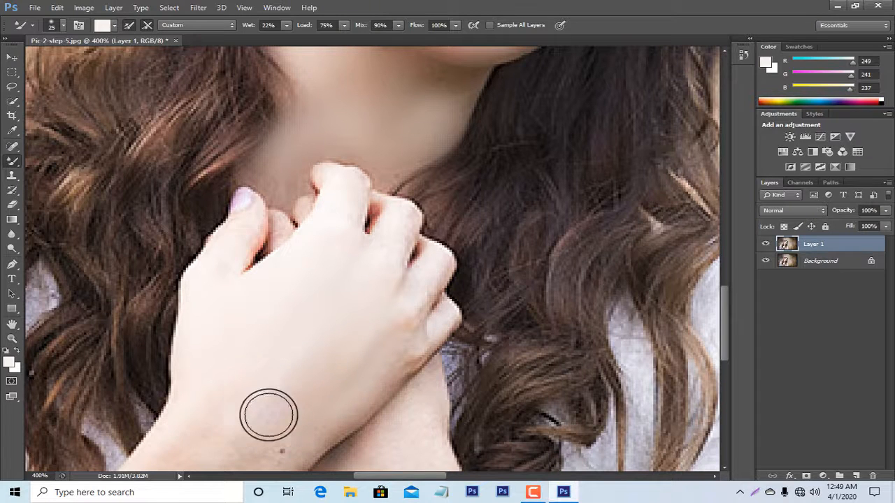
mouse_move(190, 396)
mouse_down()
mouse_move(216, 424)
mouse_move(313, 278)
mouse_move(339, 305)
mouse_move(253, 374)
mouse_move(199, 360)
mouse_move(249, 345)
mouse_move(228, 426)
mouse_move(382, 262)
mouse_move(337, 337)
mouse_move(384, 261)
mouse_move(293, 334)
mouse_move(198, 385)
mouse_move(311, 260)
mouse_move(364, 219)
mouse_move(219, 312)
mouse_move(413, 226)
mouse_move(365, 300)
mouse_move(420, 240)
mouse_move(359, 291)
mouse_move(454, 228)
mouse_move(320, 239)
mouse_move(241, 276)
mouse_up()
Smooth the skin along both forearms with the Mixer Brush at size 35.
key(space)
key(space)
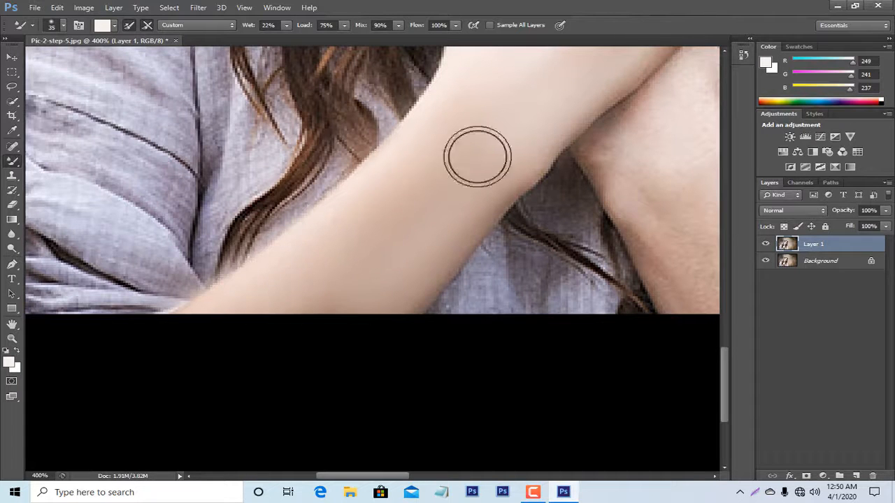
drag(520, 150, 268, 170)
mouse_move(380, 134)
mouse_down()
mouse_move(395, 105)
mouse_move(362, 162)
mouse_move(362, 207)
mouse_move(334, 205)
mouse_move(311, 166)
mouse_move(338, 159)
mouse_move(354, 170)
mouse_move(411, 320)
mouse_move(345, 194)
mouse_move(412, 320)
mouse_move(334, 222)
mouse_move(406, 316)
mouse_move(396, 193)
mouse_move(478, 296)
mouse_move(417, 217)
mouse_move(394, 131)
mouse_move(407, 147)
mouse_move(371, 111)
mouse_move(472, 310)
mouse_move(397, 265)
mouse_move(395, 323)
mouse_move(350, 252)
mouse_move(380, 328)
mouse_move(393, 261)
mouse_move(497, 340)
mouse_move(431, 252)
mouse_up()
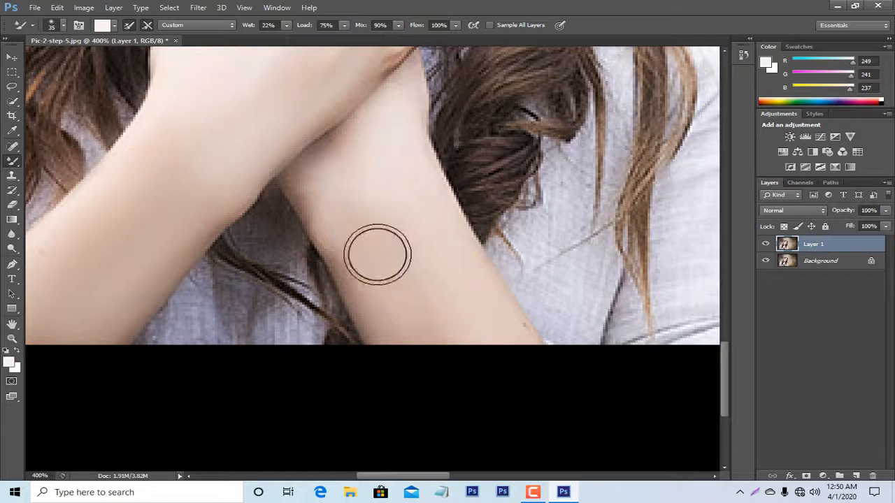
mouse_move(378, 254)
mouse_down()
mouse_move(444, 350)
mouse_move(345, 233)
mouse_move(387, 335)
mouse_move(345, 242)
mouse_move(391, 344)
mouse_move(410, 183)
mouse_move(419, 178)
mouse_move(424, 213)
mouse_move(410, 231)
mouse_move(430, 244)
mouse_move(396, 125)
mouse_move(394, 187)
mouse_move(425, 192)
mouse_move(392, 156)
mouse_move(379, 170)
mouse_move(338, 162)
mouse_move(310, 176)
mouse_move(445, 344)
mouse_move(413, 237)
mouse_move(422, 340)
mouse_up()
Smooth the fingers and knuckles of the clasped hands with the Mixer Brush reduced to size 20.
key([)
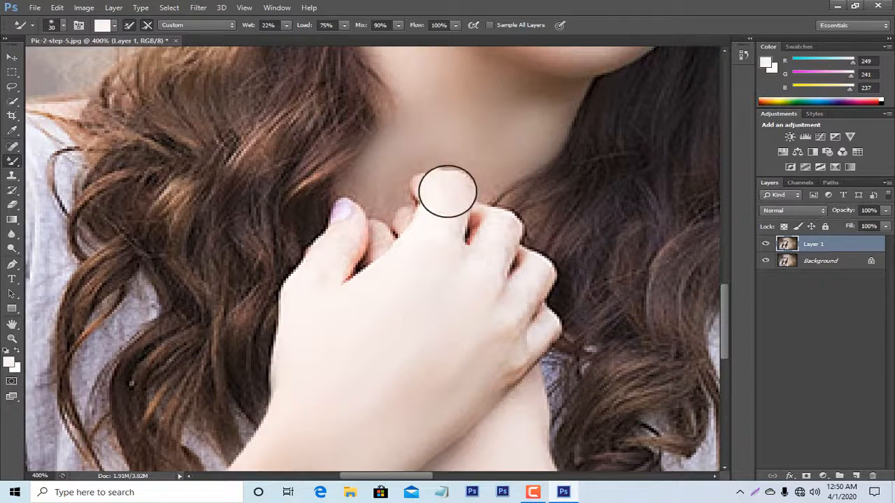
key([)
mouse_move(445, 189)
mouse_down()
mouse_move(476, 247)
mouse_move(503, 217)
mouse_move(468, 256)
mouse_move(480, 257)
mouse_move(480, 270)
mouse_move(519, 278)
mouse_move(534, 280)
mouse_move(539, 267)
mouse_move(523, 293)
mouse_up()
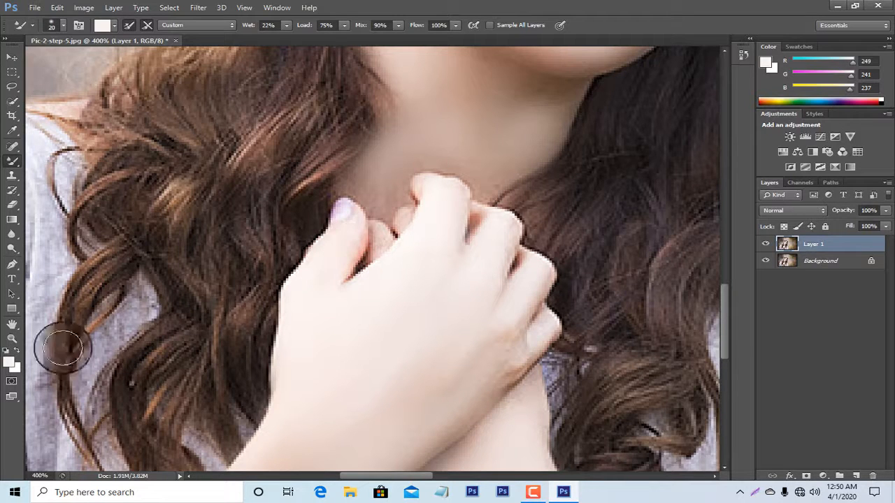
View the whole portrait at 100% and merge Layer 1 into the Background layer.
click(12, 339)
right_click(224, 285)
click(247, 291)
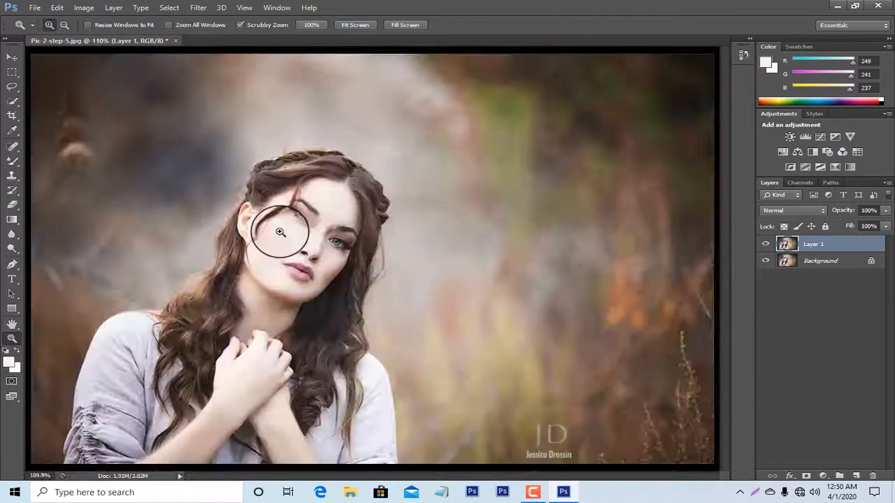
right_click(320, 214)
click(353, 276)
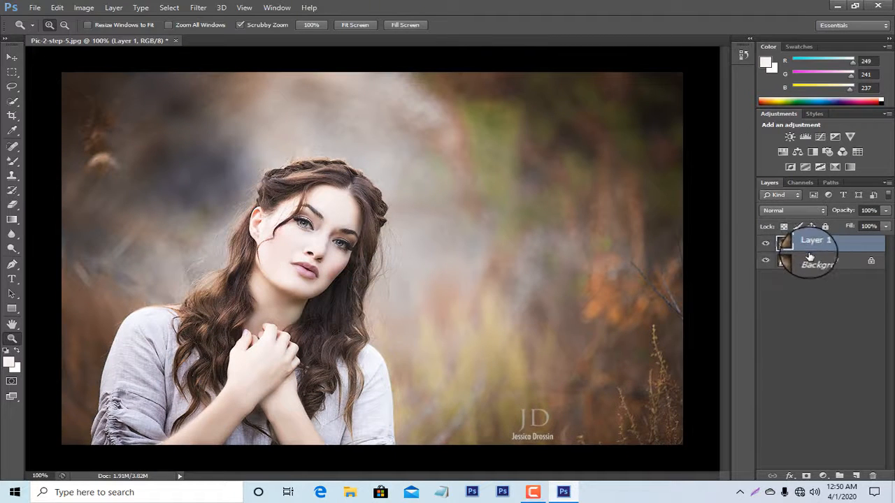
key(Delete)
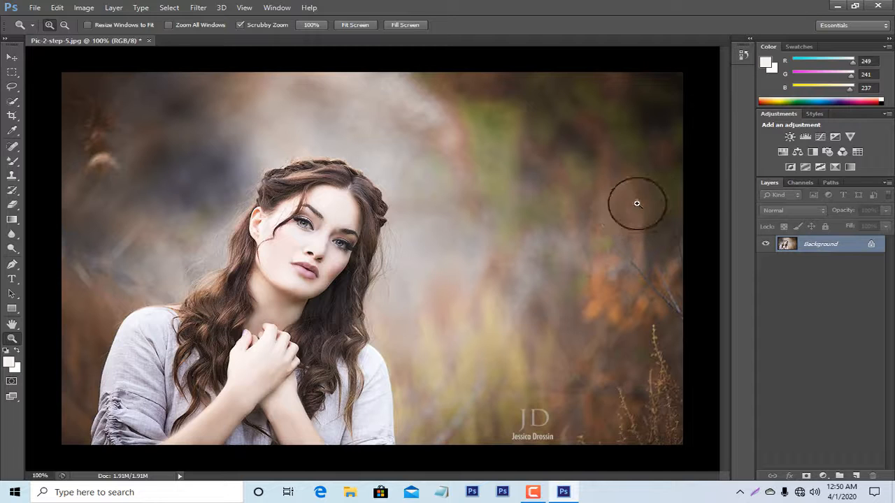
Add a Color Lookup adjustment layer and load the 2Strip.look 3DLUT file.
click(857, 152)
click(701, 275)
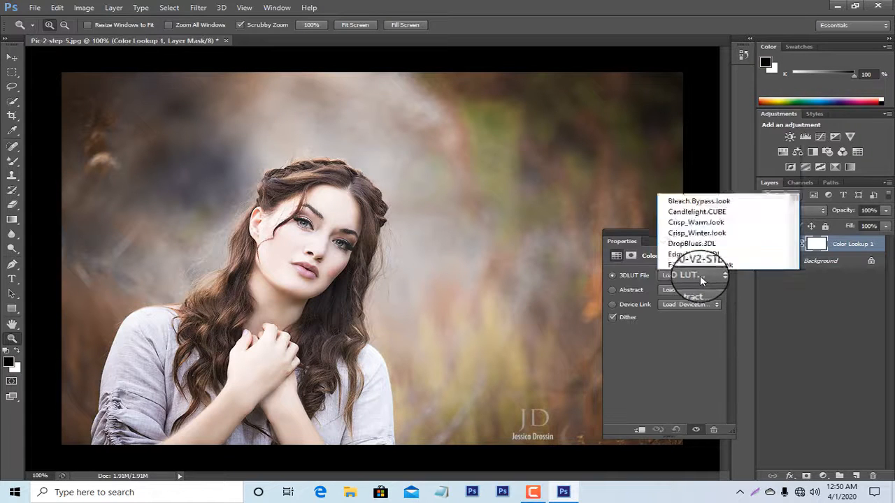
click(762, 41)
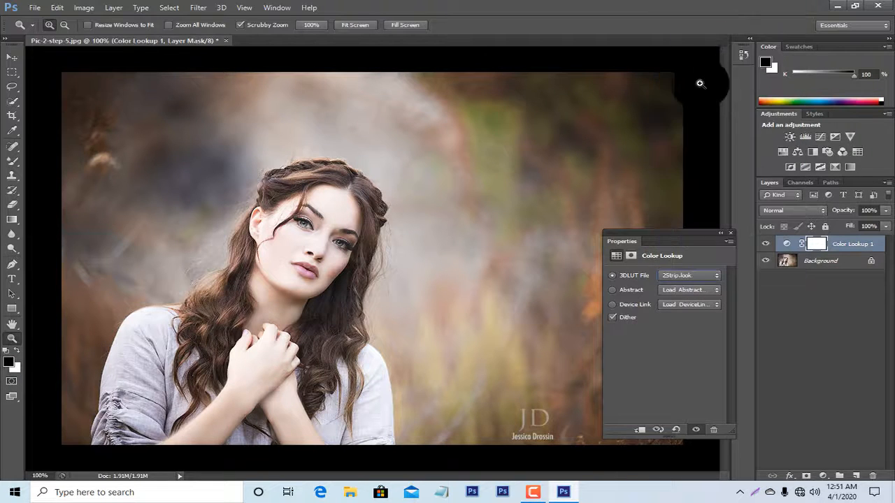
Try the different 3DLUT looks up to filmstock_50.3dl and lower the Color Lookup layer's fill to 31%.
key(Down)
key(Down)
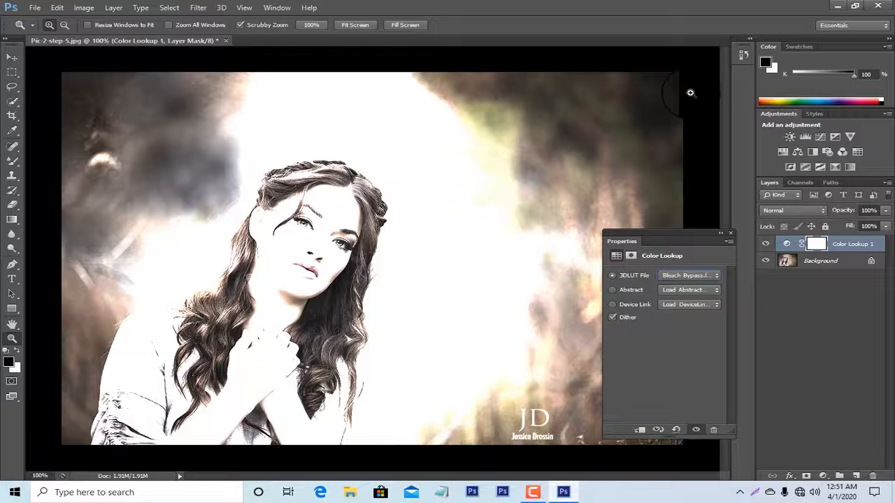
key(Up)
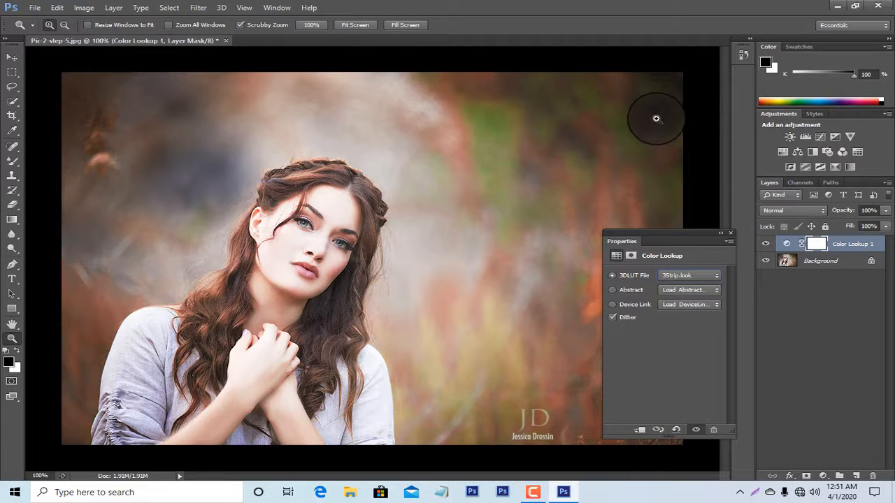
key(Down)
key(Down)
key(Down)
key(Down)
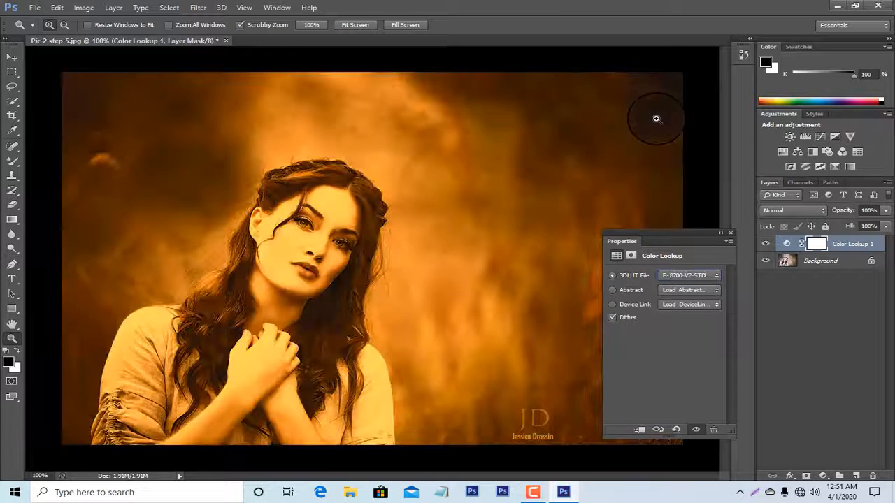
key(Up)
key(Down)
key(Down)
key(Down)
key(Down)
key(Up)
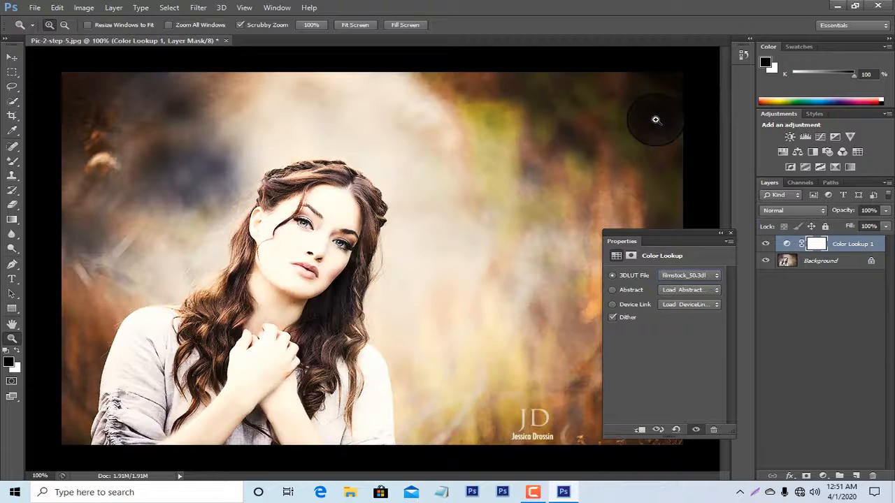
key(Up)
key(Down)
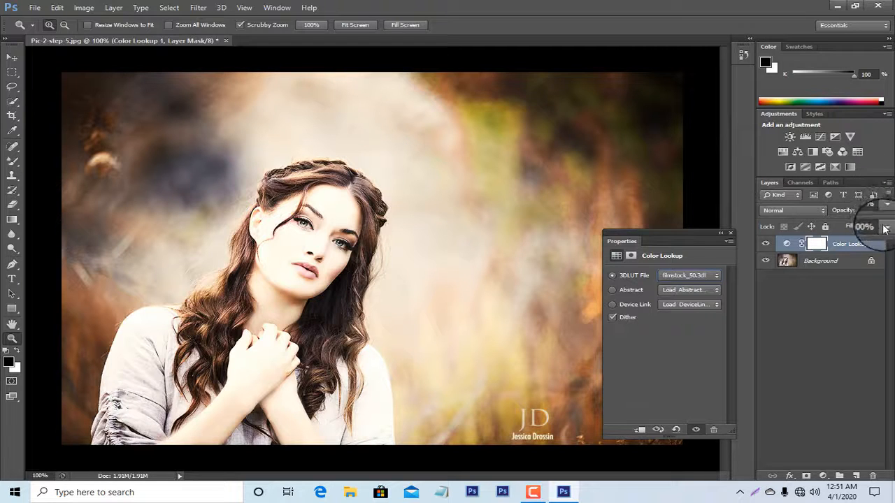
drag(850, 238, 841, 239)
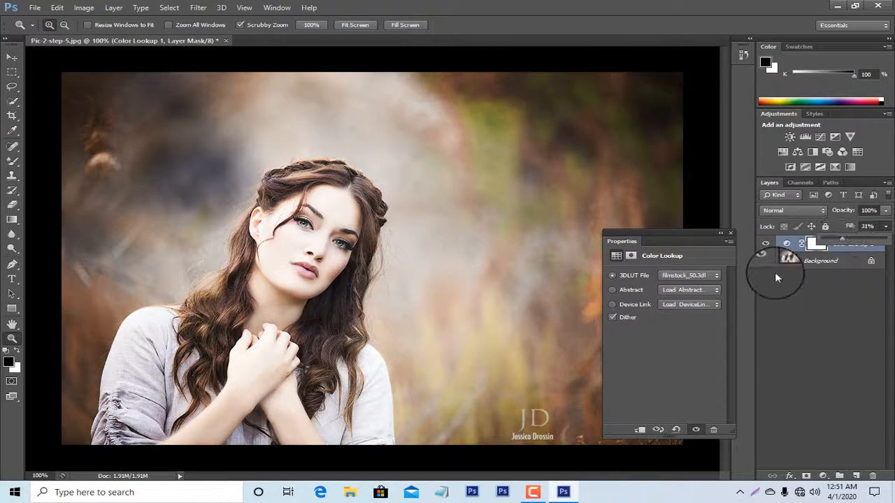
Set the Color Lookup layer's 3DLUT file to 3Strip.look and its fill to 100%.
click(699, 278)
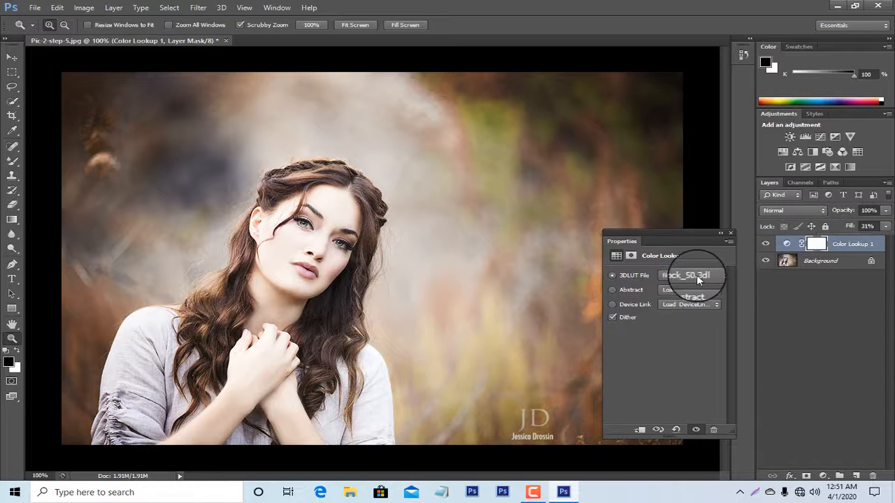
drag(697, 279, 692, 51)
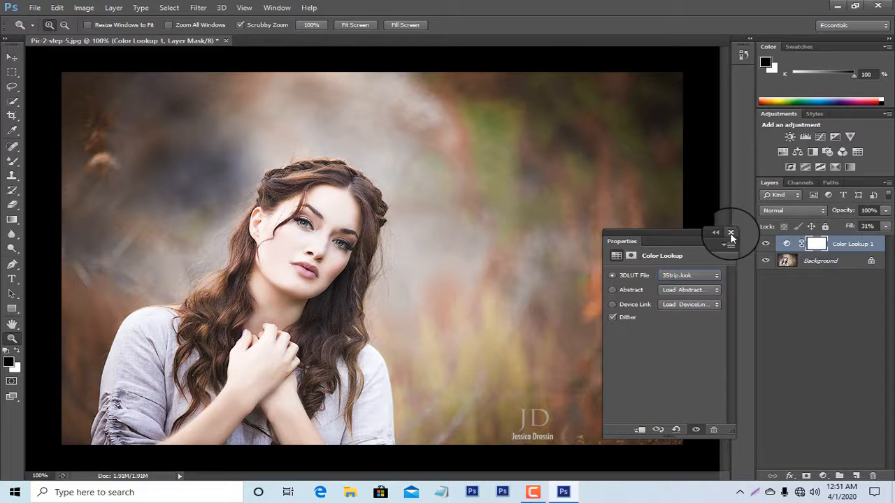
click(884, 226)
drag(858, 240, 889, 242)
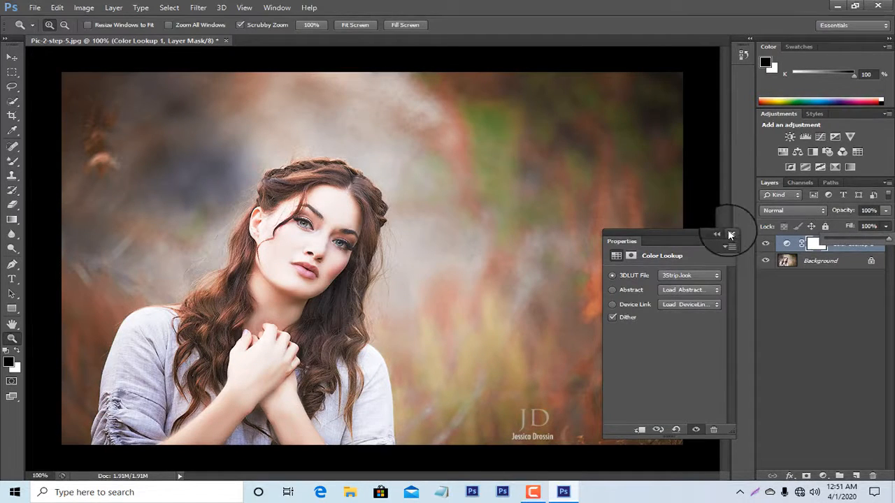
click(730, 235)
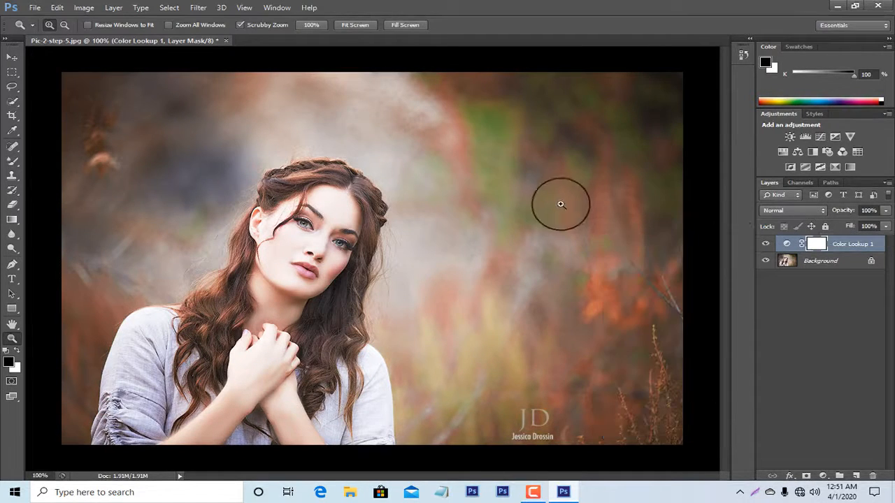
Paint black over the face on the Color Lookup mask with the Brush tool at size 200 and 11% opacity.
right_click(18, 164)
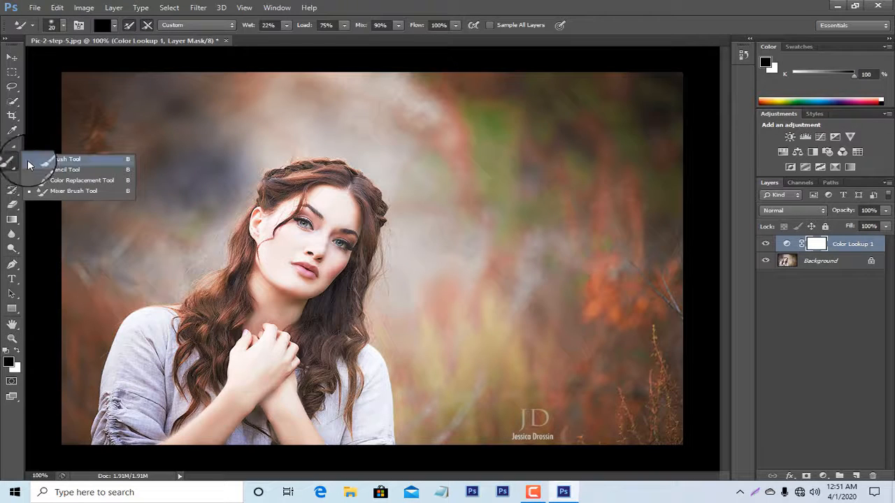
click(70, 156)
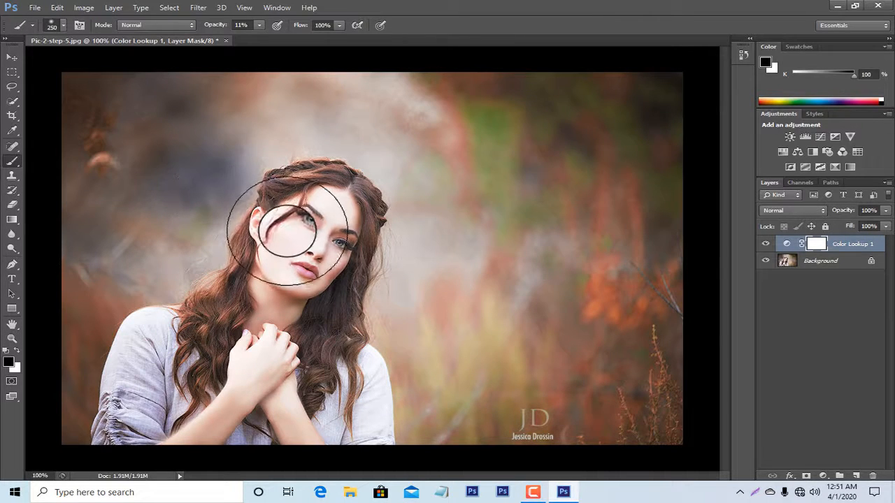
key(bracketleft)
mouse_move(295, 203)
mouse_down()
mouse_move(287, 250)
mouse_move(305, 211)
mouse_move(296, 254)
mouse_move(312, 274)
mouse_move(310, 228)
mouse_move(282, 267)
mouse_move(283, 287)
mouse_move(315, 225)
mouse_move(294, 259)
mouse_up()
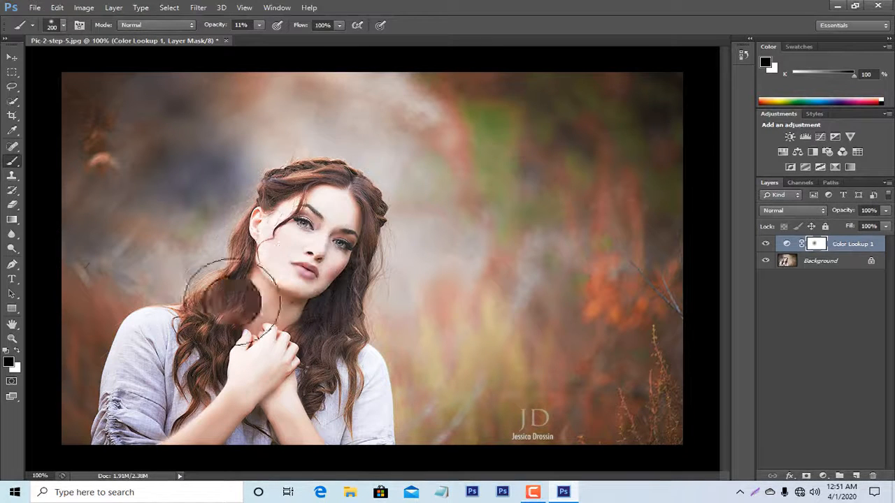
Add a Selective Color adjustment layer and lower the yellow and magenta amounts in the Reds.
click(13, 339)
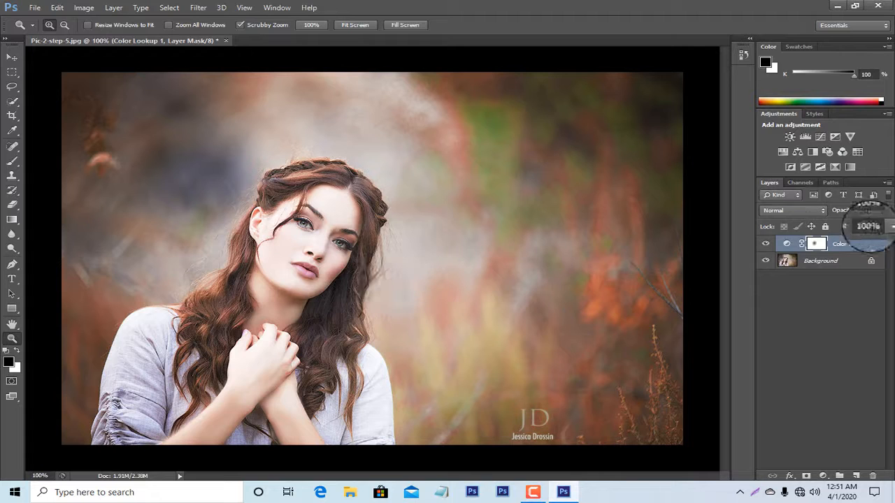
click(857, 152)
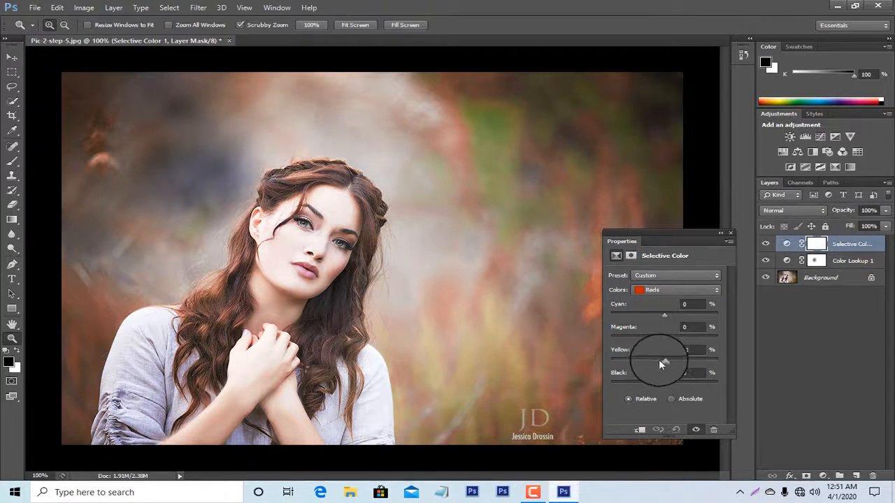
drag(638, 362, 672, 350)
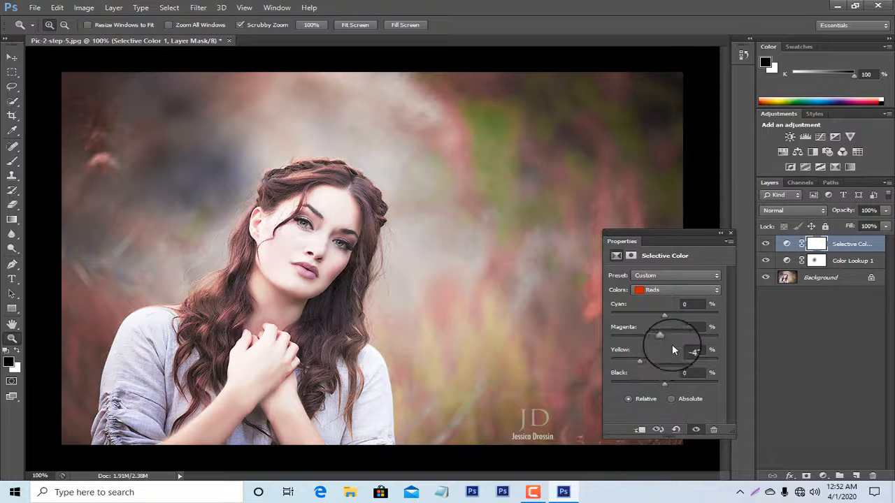
Lower the magenta slightly and adjust the yellow amount in the Yellows of the Selective Color layer.
click(678, 289)
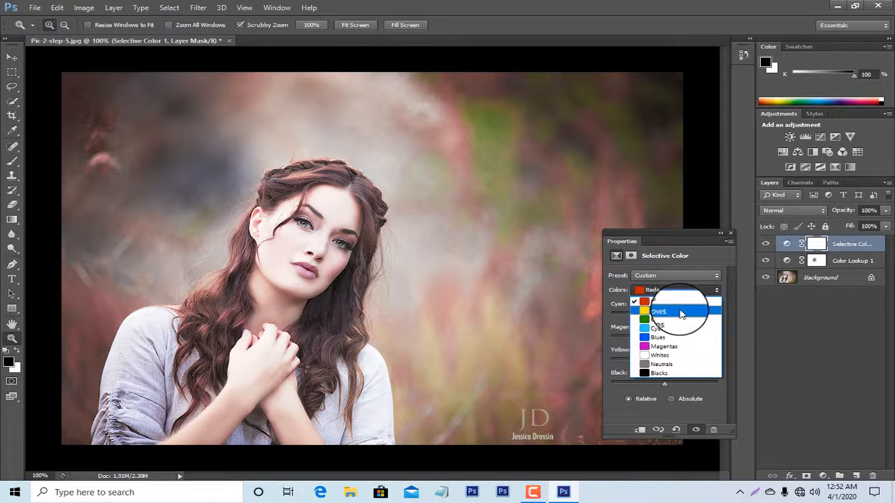
click(681, 313)
drag(695, 340, 708, 364)
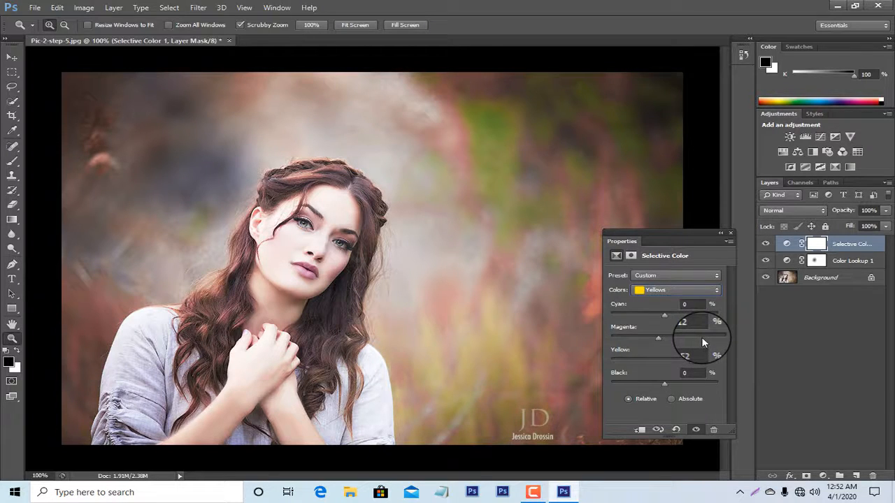
Set the cyan amount in the Whites of the Selective Color layer to +100%.
click(653, 292)
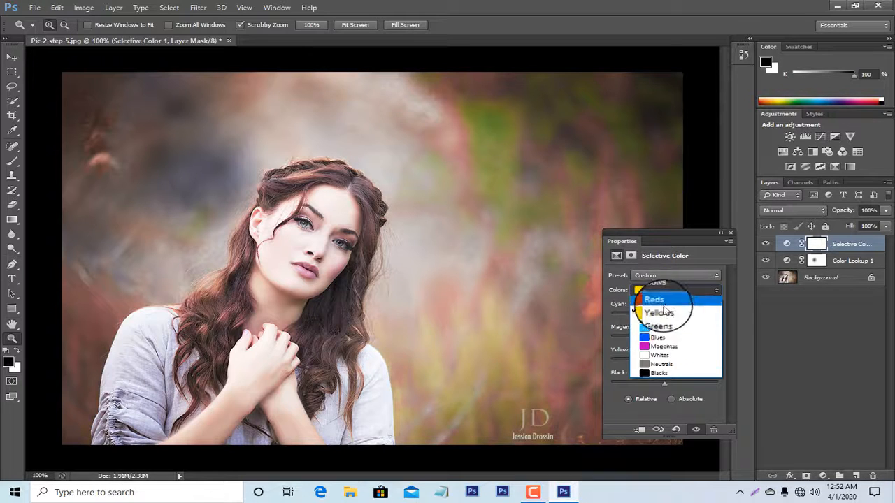
click(667, 356)
drag(702, 319, 724, 323)
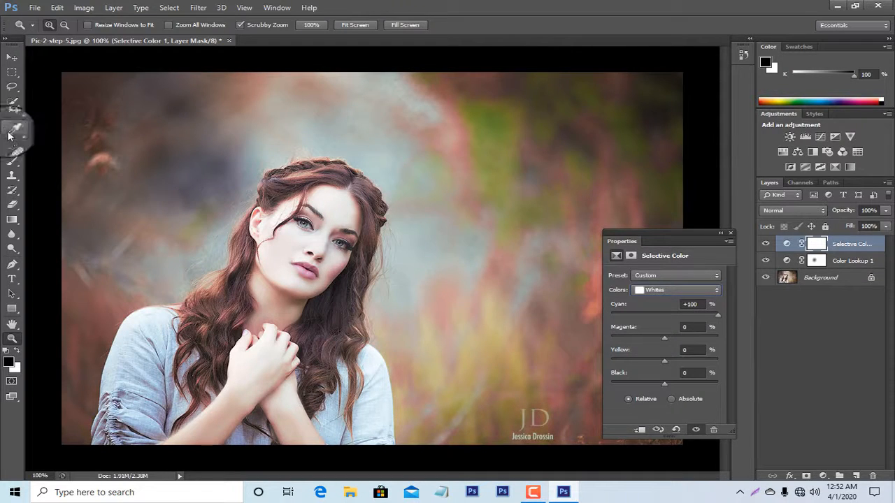
Paint black over the face on the Selective Color mask at 11% opacity and set the Whites' yellow to +29%.
click(12, 161)
mouse_move(299, 249)
mouse_down()
mouse_move(297, 273)
mouse_move(301, 250)
mouse_move(329, 230)
mouse_move(301, 240)
mouse_move(281, 303)
mouse_move(295, 320)
mouse_move(303, 271)
mouse_move(312, 293)
mouse_up()
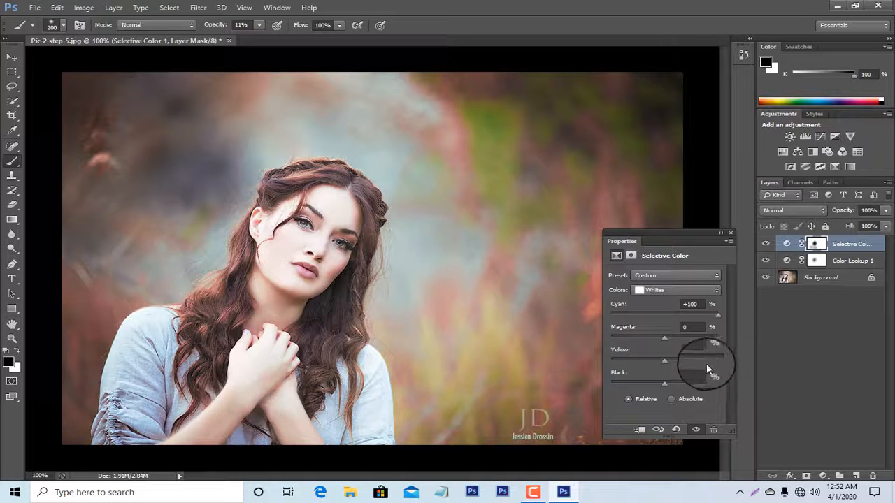
drag(659, 360, 688, 376)
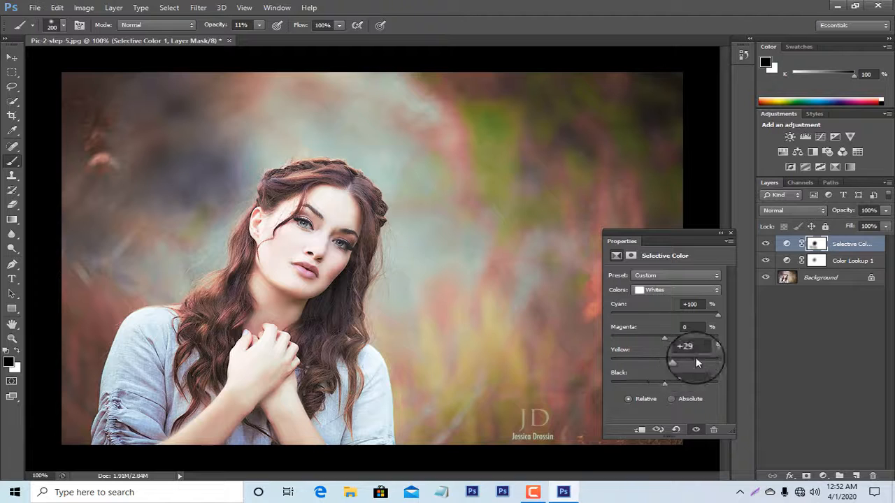
click(728, 235)
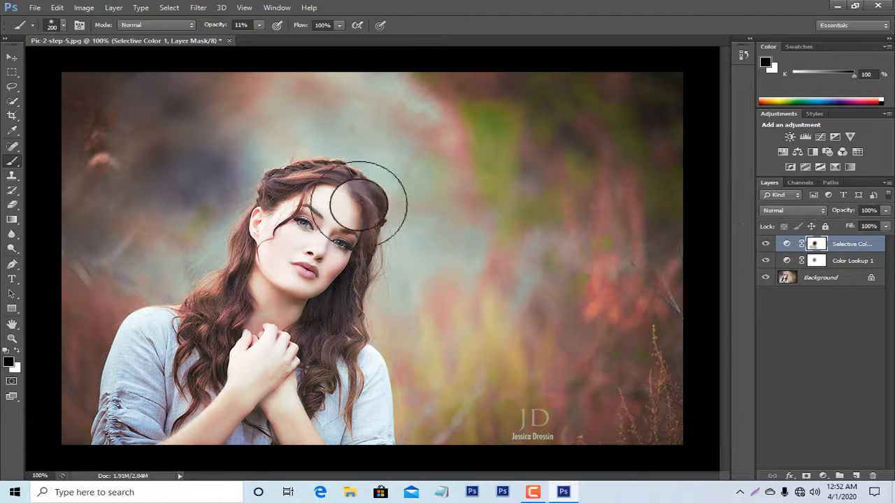
Add a Curves adjustment layer, raising the highlights from input 201 to output 211 and lowering the shadows from input 76 to output 70.
click(819, 137)
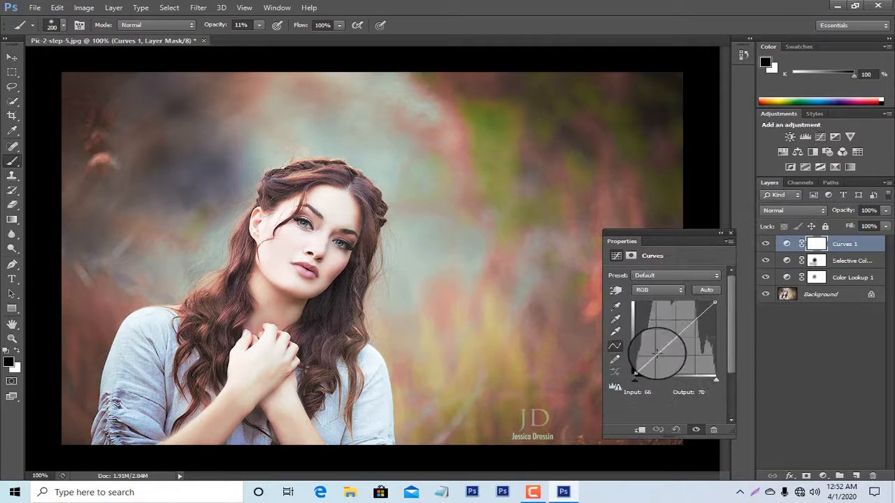
click(698, 315)
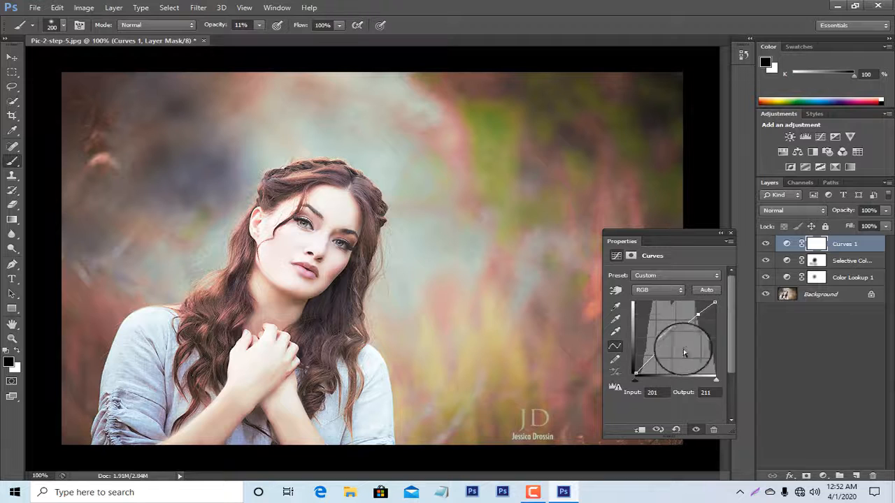
click(658, 354)
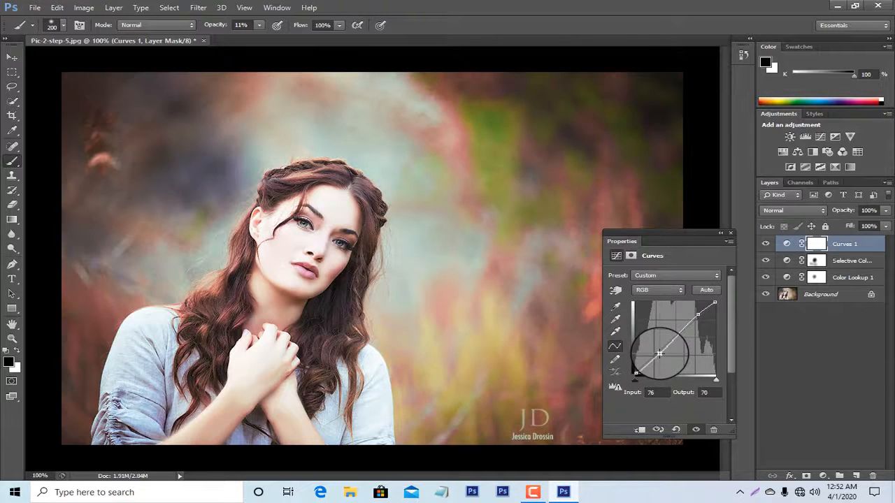
click(728, 231)
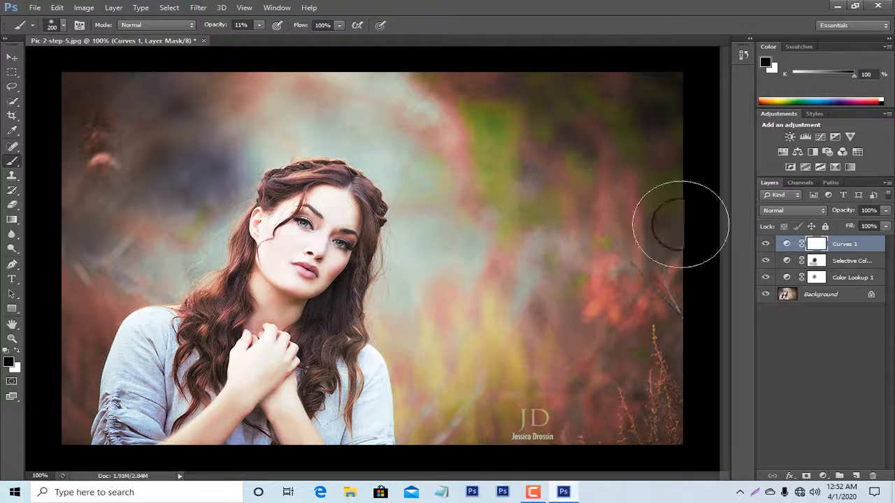
Reduce the fill of the Curves layer to 30%.
click(886, 230)
drag(887, 241, 857, 243)
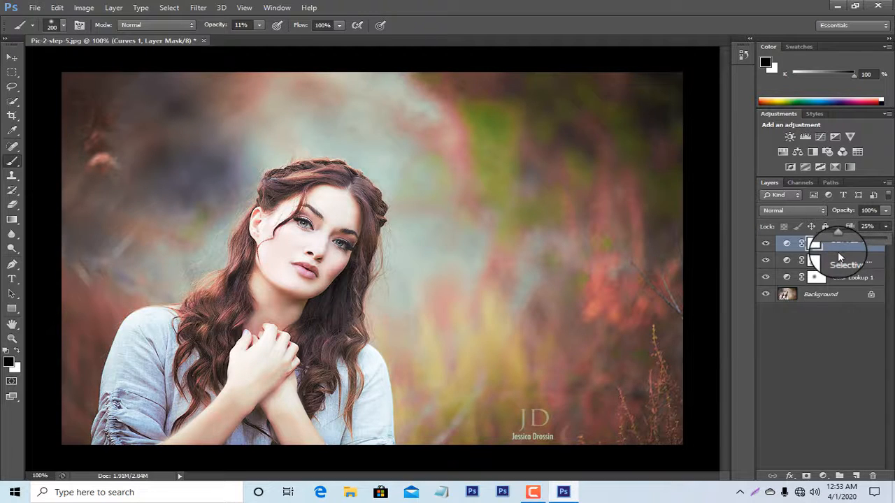
drag(838, 253, 847, 243)
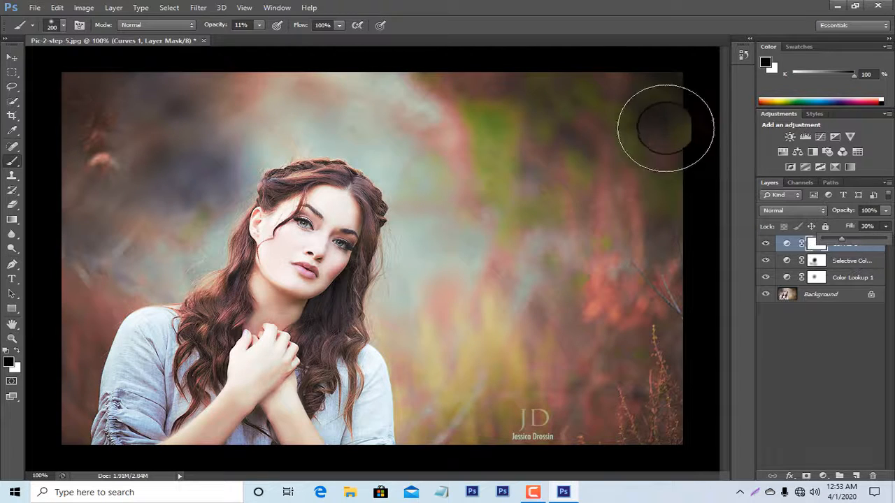
click(886, 228)
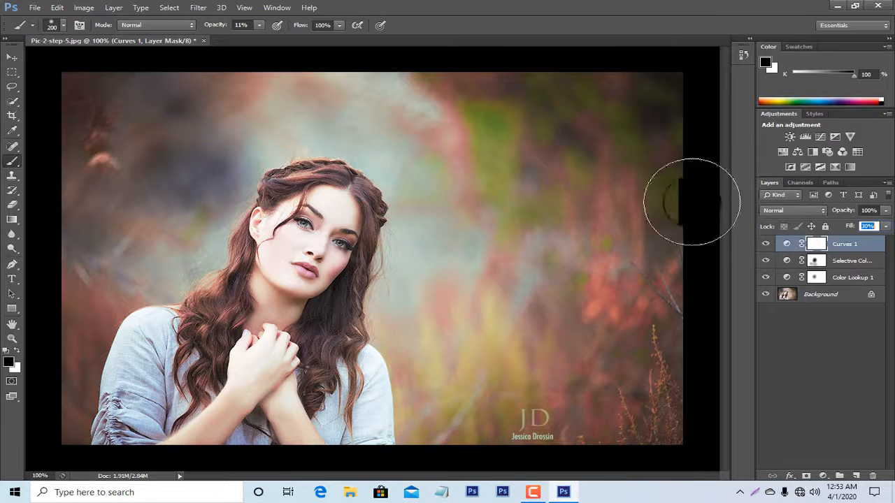
Add a Photo Filter adjustment layer directly above the Color Lookup layer and choose Cooling Filter (82).
click(816, 278)
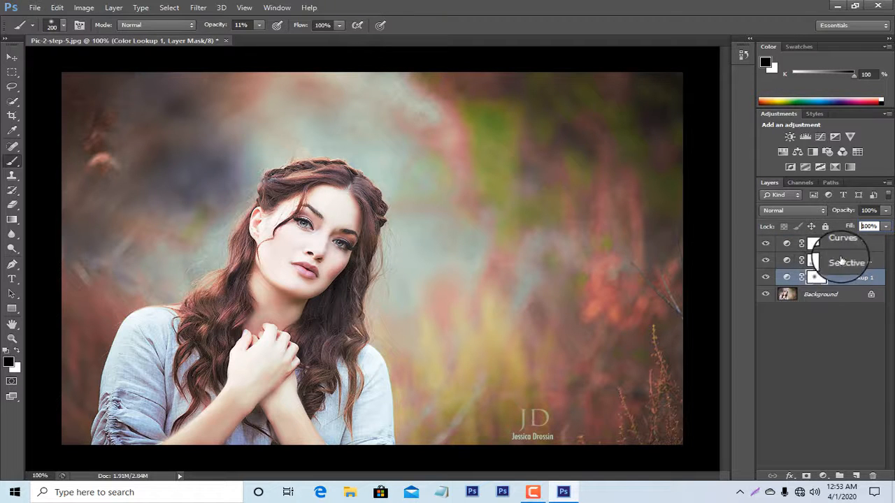
click(846, 262)
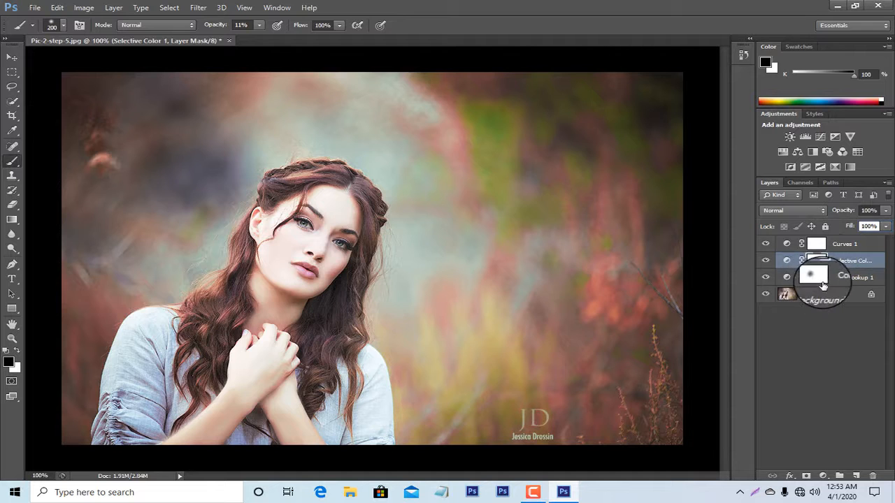
click(822, 282)
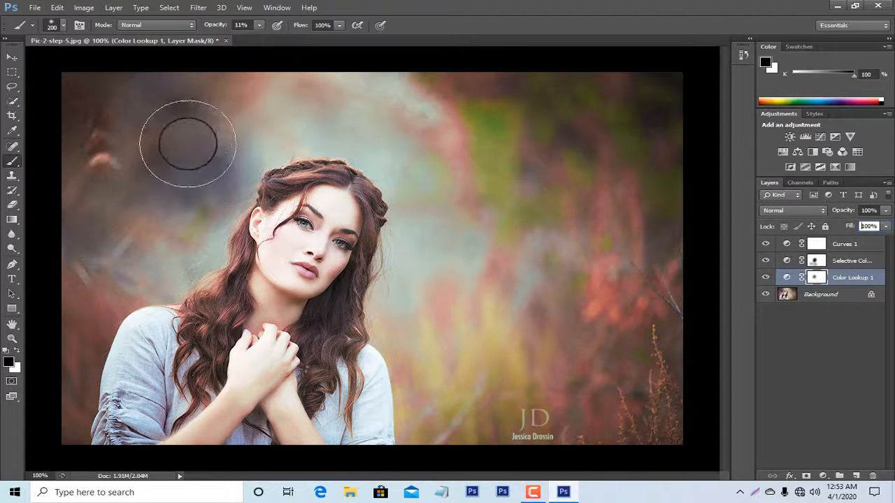
click(827, 151)
click(682, 274)
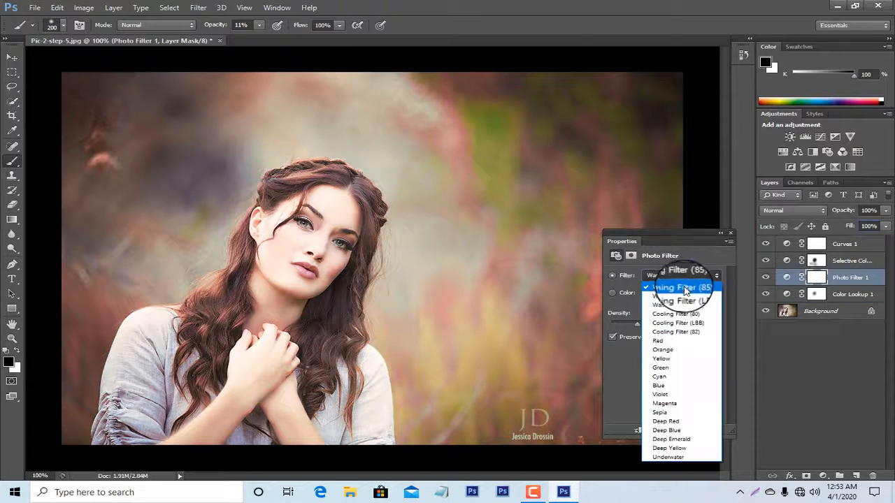
click(686, 294)
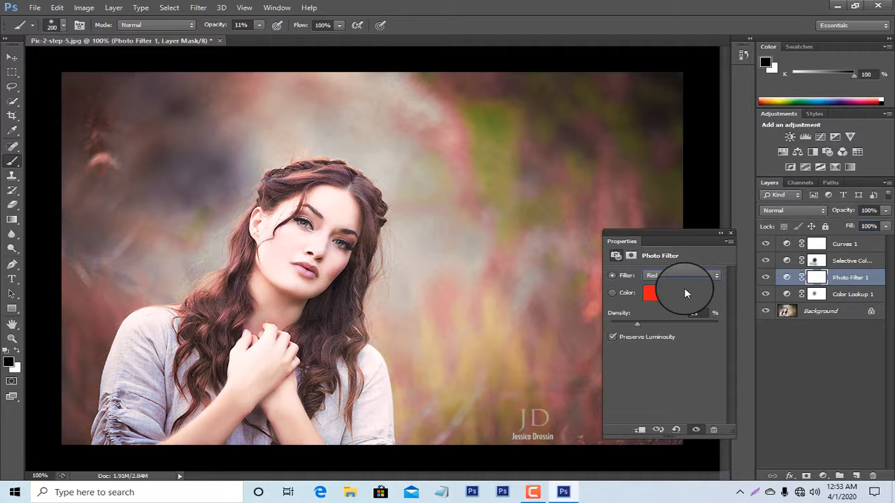
key(Up)
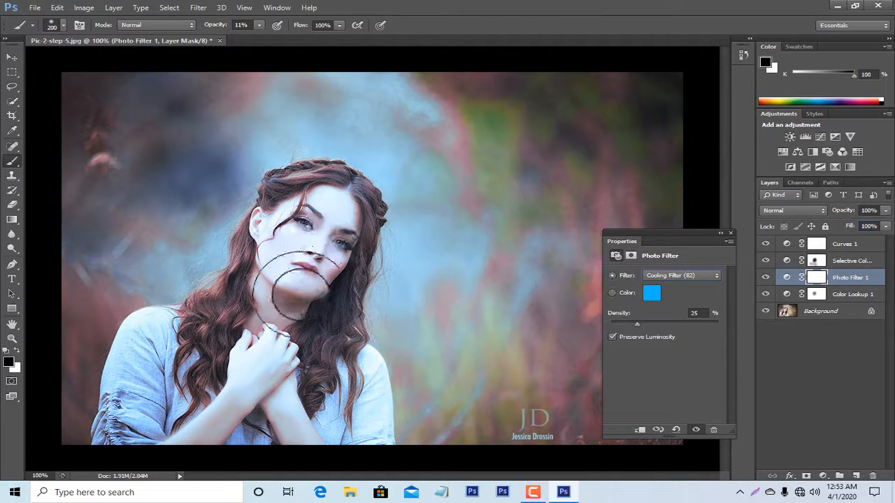
Paint black over the woman's face and hands on the Photo Filter mask at 11% opacity and set the filter density to 17%.
mouse_move(297, 279)
mouse_down()
mouse_move(318, 269)
mouse_move(333, 220)
mouse_move(297, 254)
mouse_move(312, 216)
mouse_move(315, 230)
mouse_move(292, 265)
mouse_move(238, 298)
mouse_move(199, 333)
mouse_move(189, 366)
mouse_move(181, 365)
mouse_move(202, 344)
mouse_move(183, 401)
mouse_move(244, 402)
mouse_move(292, 393)
mouse_move(315, 357)
mouse_move(292, 395)
mouse_move(261, 374)
mouse_move(202, 398)
mouse_move(126, 398)
mouse_move(270, 269)
mouse_move(300, 185)
mouse_move(321, 266)
mouse_move(309, 235)
mouse_move(170, 312)
mouse_move(100, 392)
mouse_move(223, 385)
mouse_move(290, 364)
mouse_move(321, 371)
mouse_up()
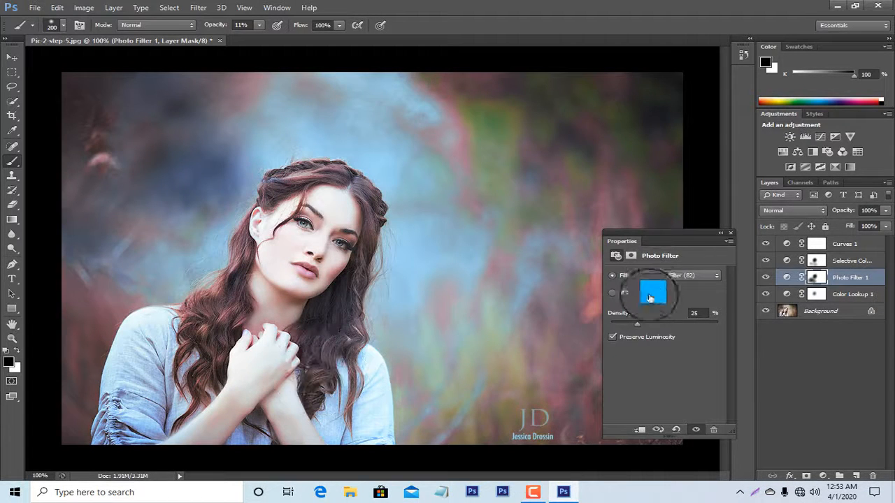
drag(635, 326, 627, 327)
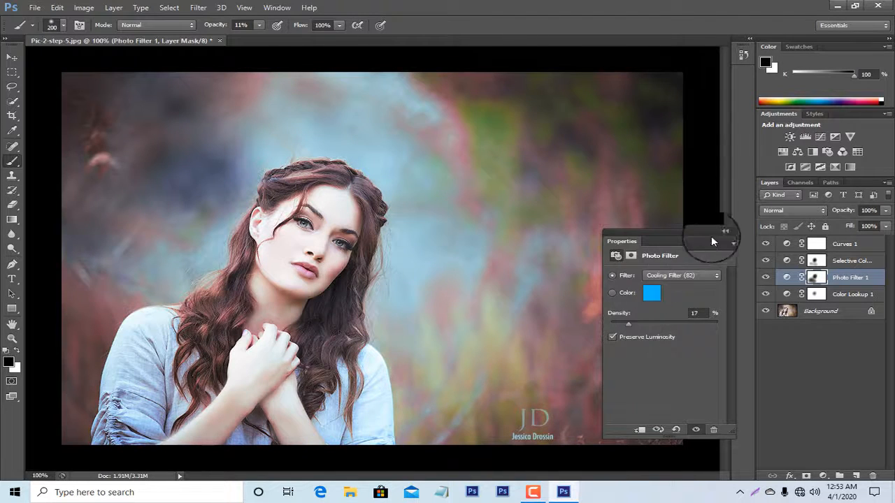
Add a second Photo Filter adjustment layer using the Yellow filter and reduce its layer fill to 83%.
click(827, 155)
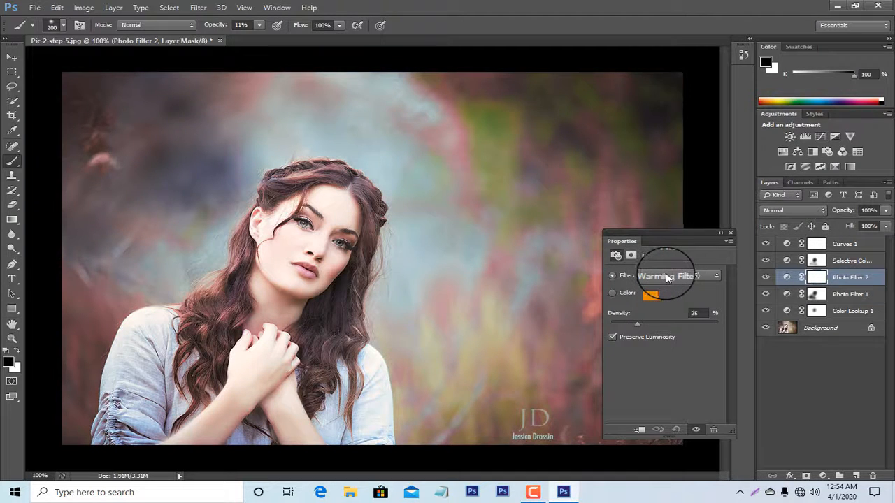
click(667, 277)
click(667, 287)
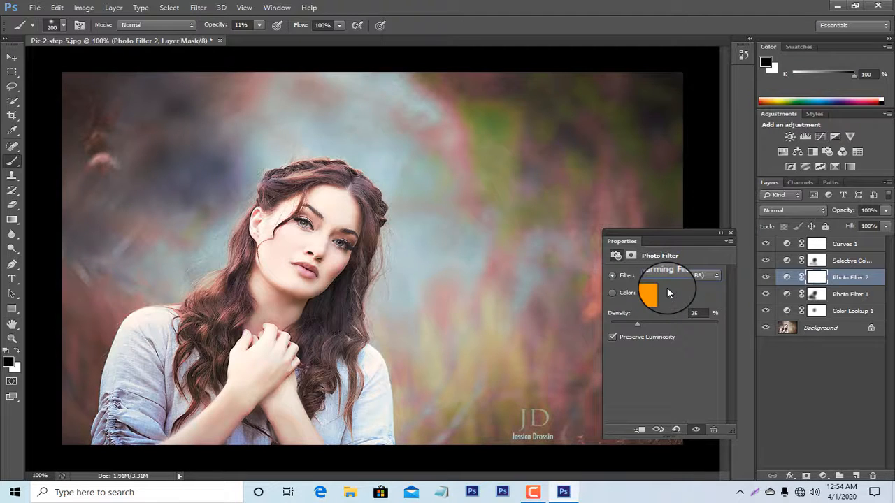
key(Down)
key(Down)
key(Down)
key(Down)
key(Down)
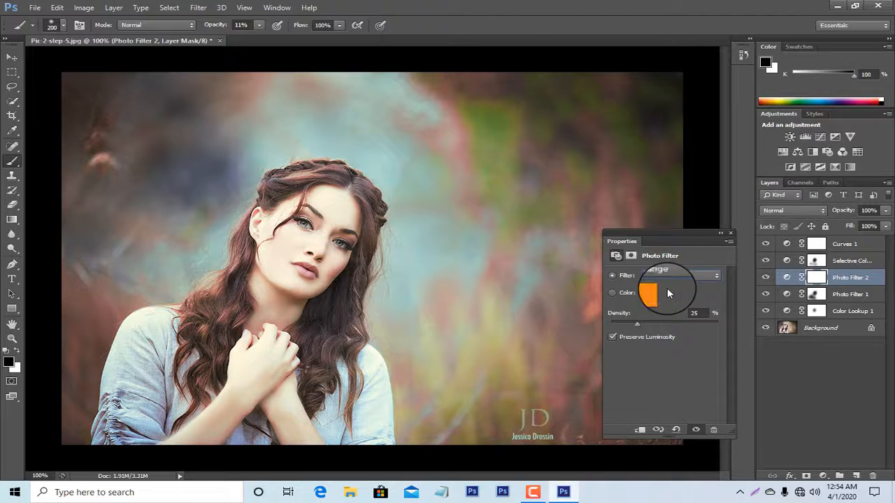
key(Down)
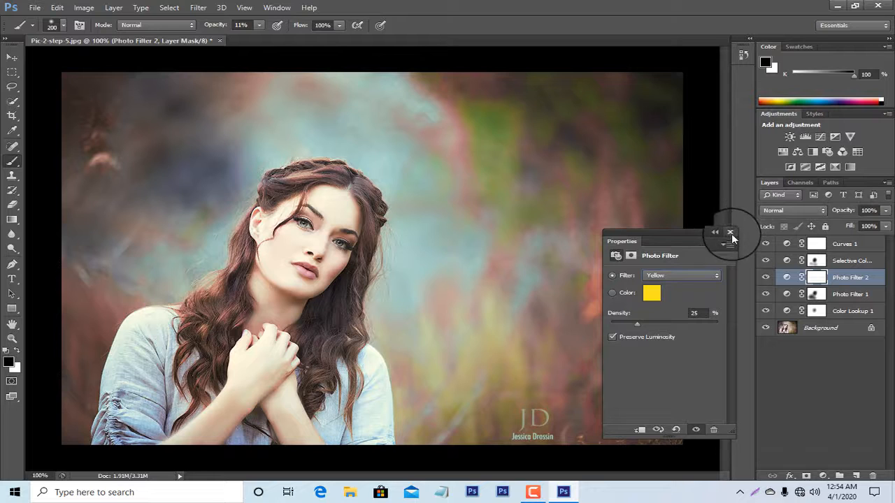
click(730, 234)
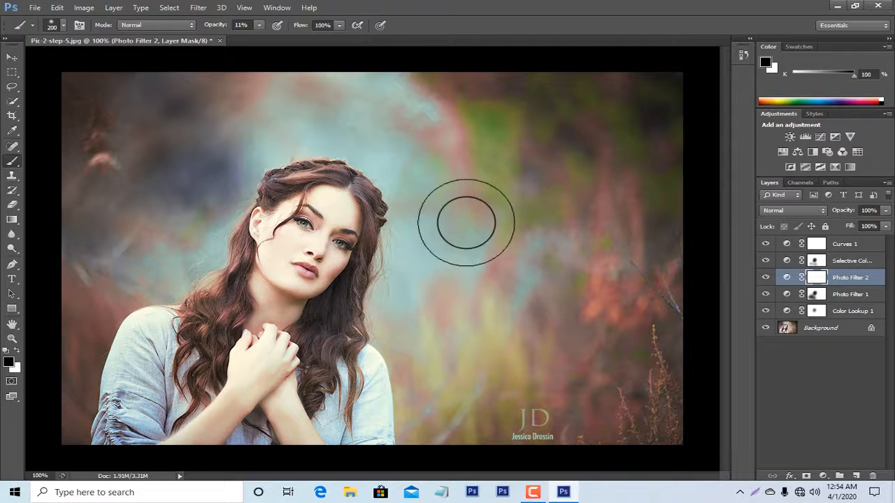
click(884, 229)
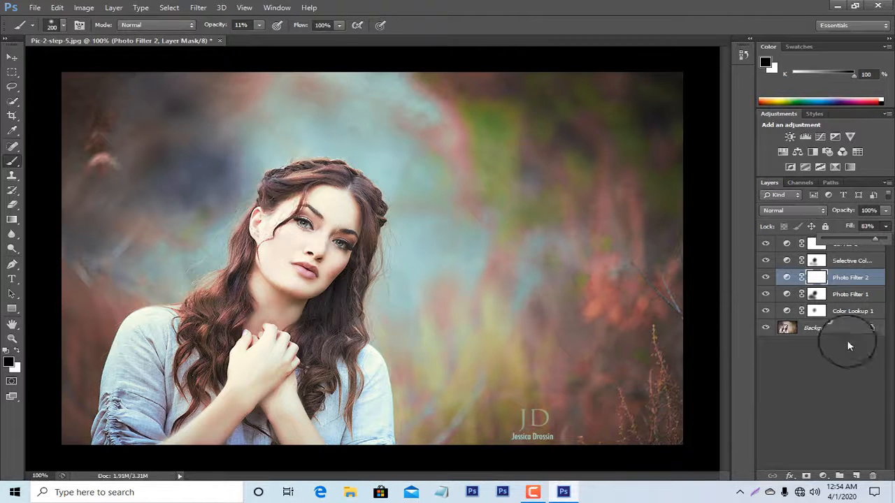
Save a JPEG copy of the graded portrait under the file name 33 in New folder.
key(ctrl+shift+s)
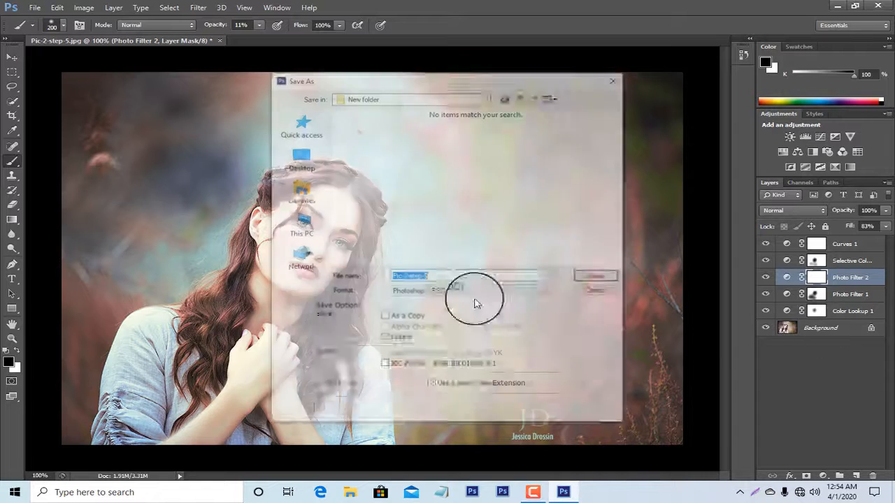
click(453, 302)
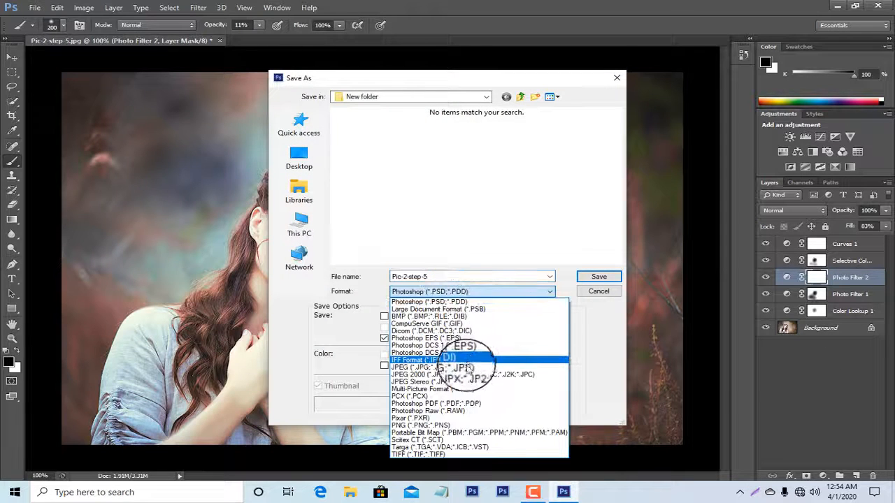
click(461, 363)
click(598, 277)
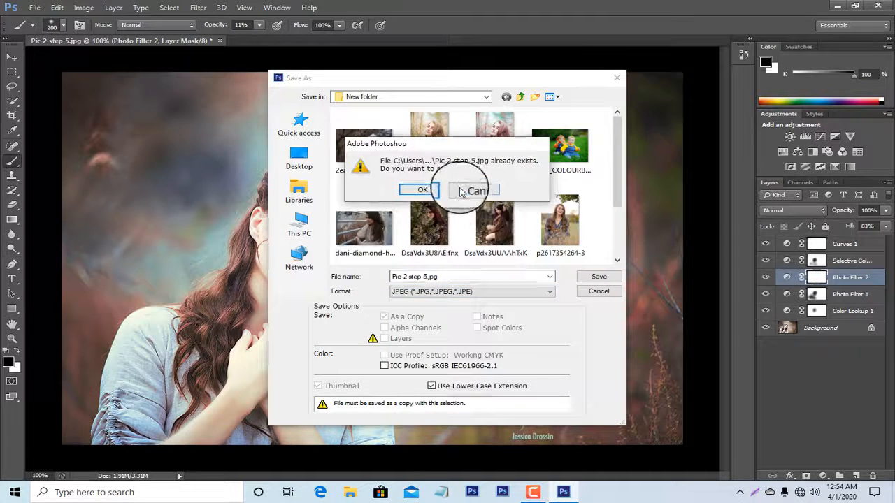
click(475, 188)
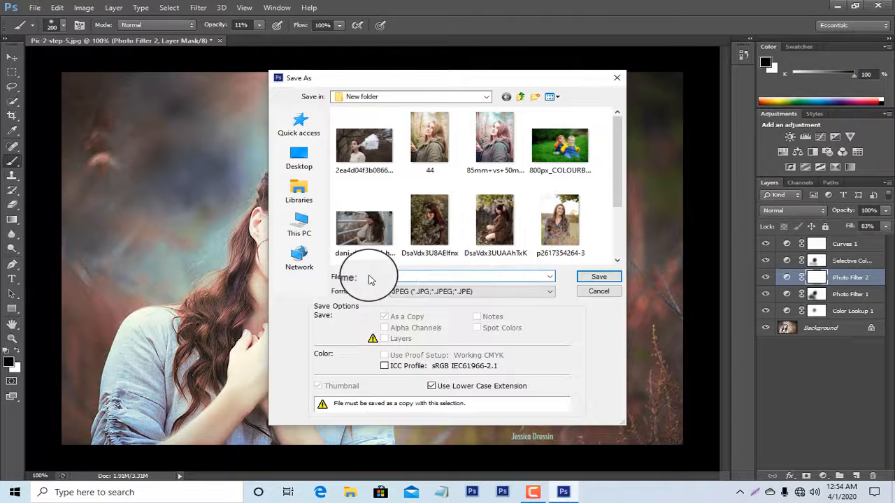
text(33)
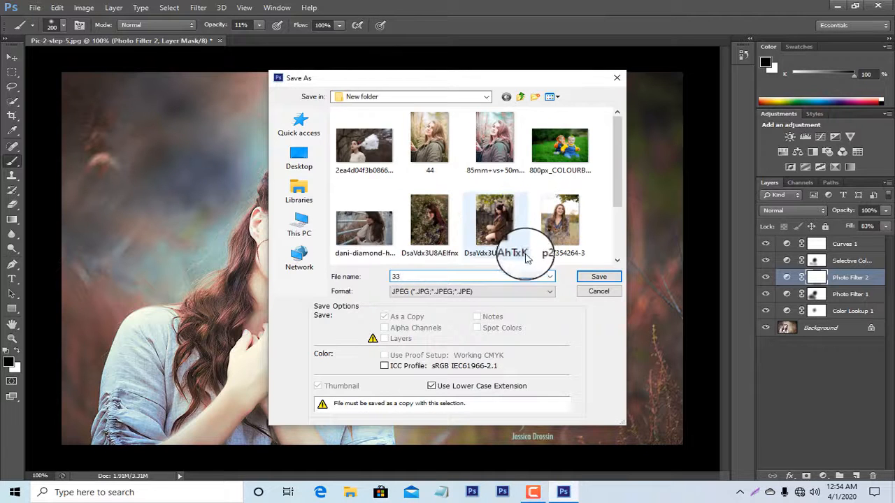
click(599, 280)
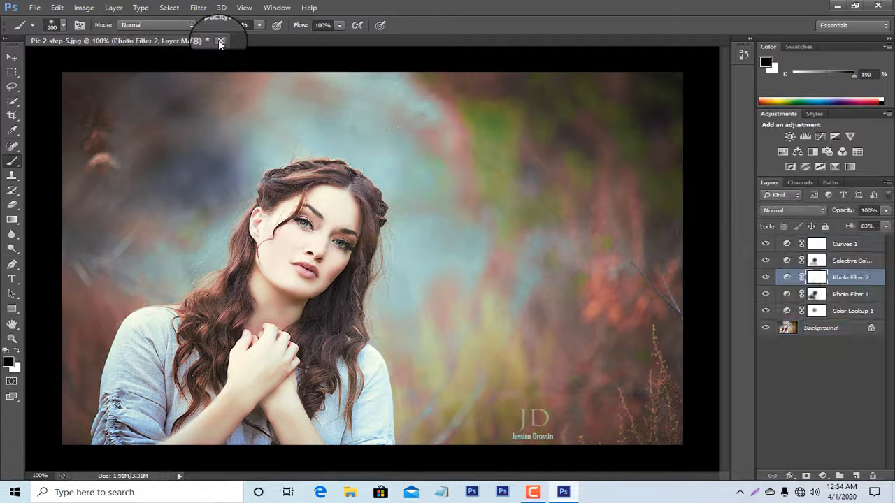
Close the layered document without saving and open the image 33 in Camera Raw.
click(220, 42)
click(475, 190)
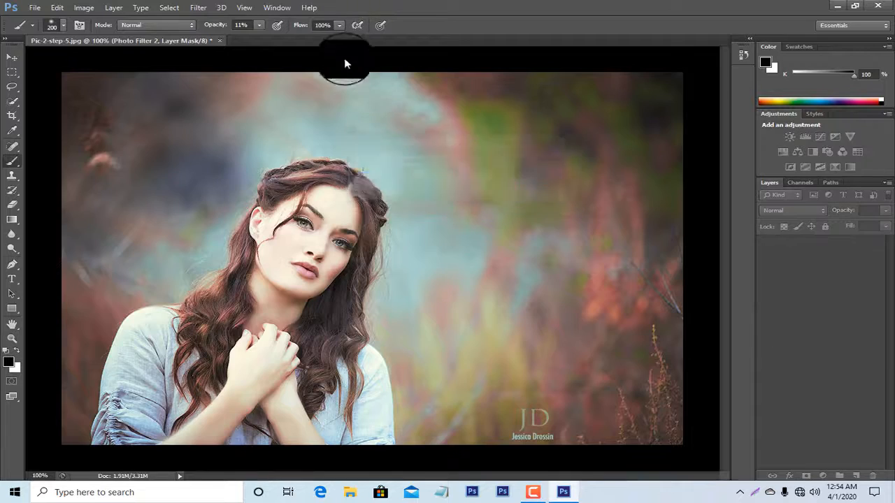
key(ctrl+o)
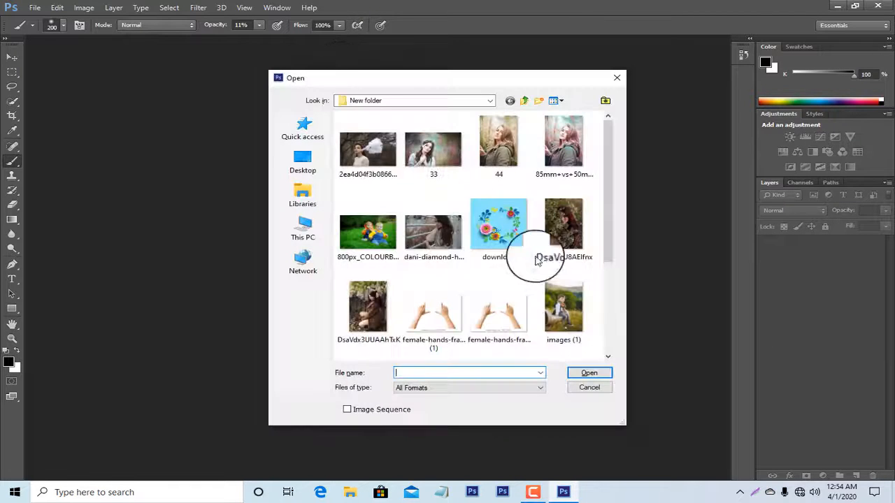
double_click(432, 148)
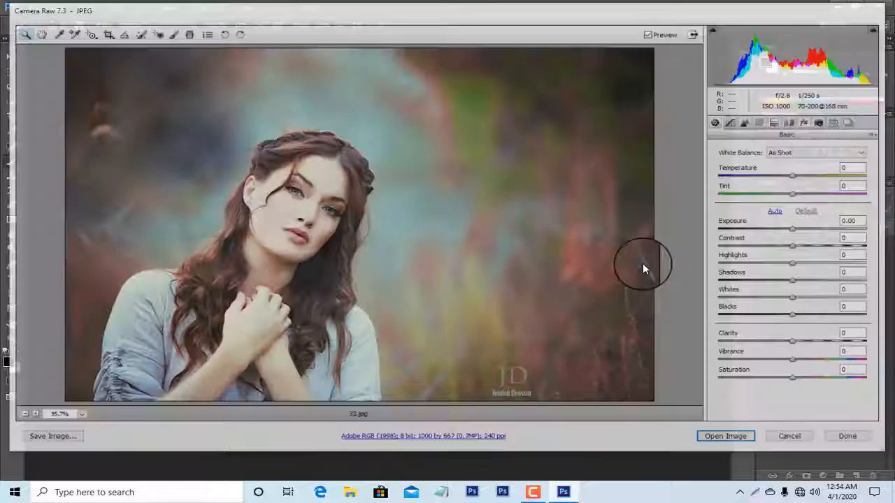
Set Shadows to +20, Whites to +8, Blacks to +2 and Clarity to +6 for the portrait in Camera Raw.
right_click(642, 263)
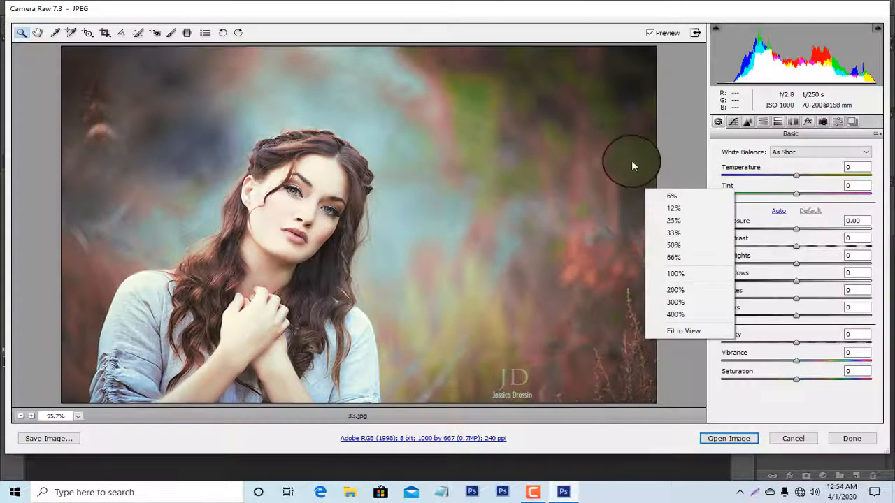
click(672, 158)
right_click(503, 142)
click(541, 134)
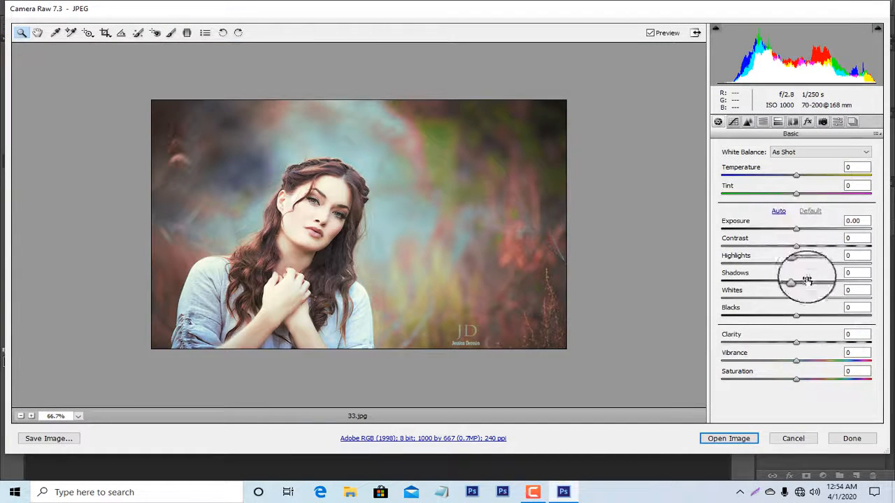
mouse_move(798, 280)
mouse_down()
mouse_move(832, 283)
mouse_move(812, 284)
mouse_up()
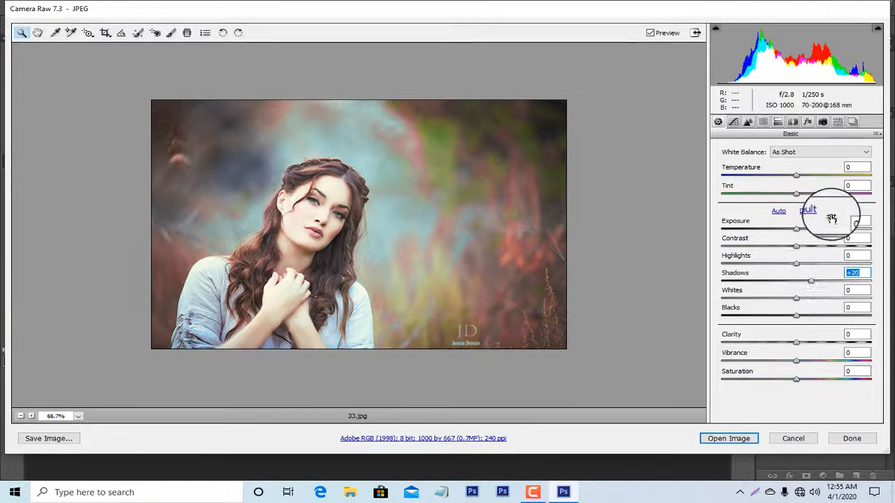
drag(808, 300, 796, 327)
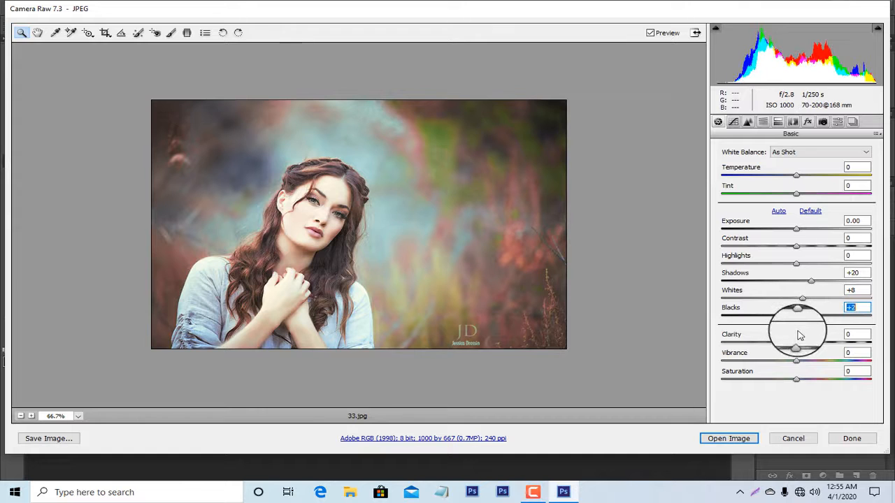
drag(816, 349, 780, 342)
right_click(357, 124)
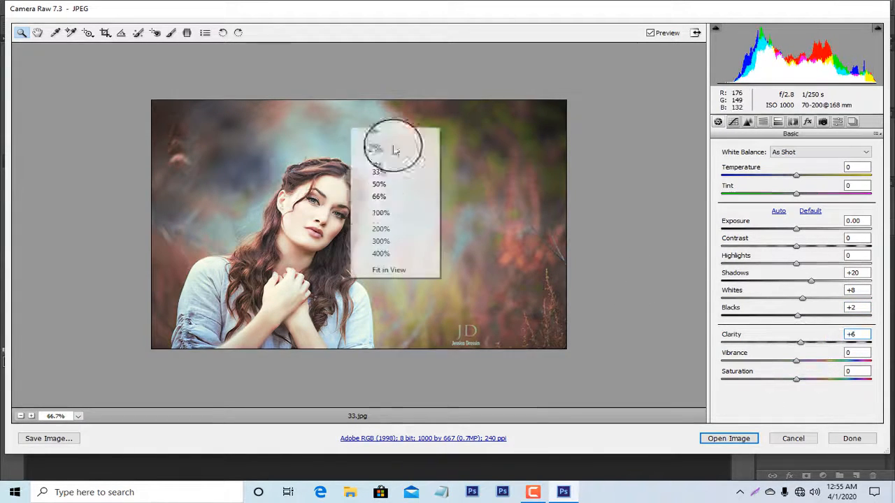
Set the Temperature to -4 to cool the portrait's white balance slightly.
click(410, 160)
click(376, 204)
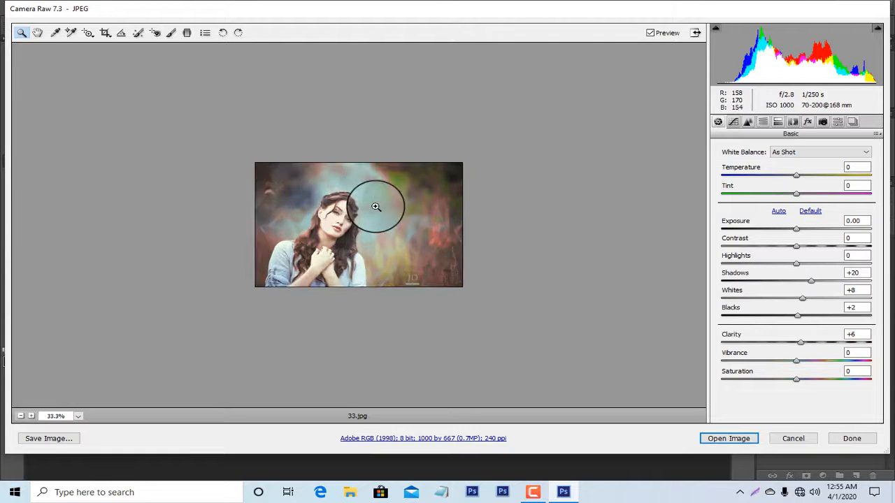
click(376, 205)
click(375, 205)
click(375, 207)
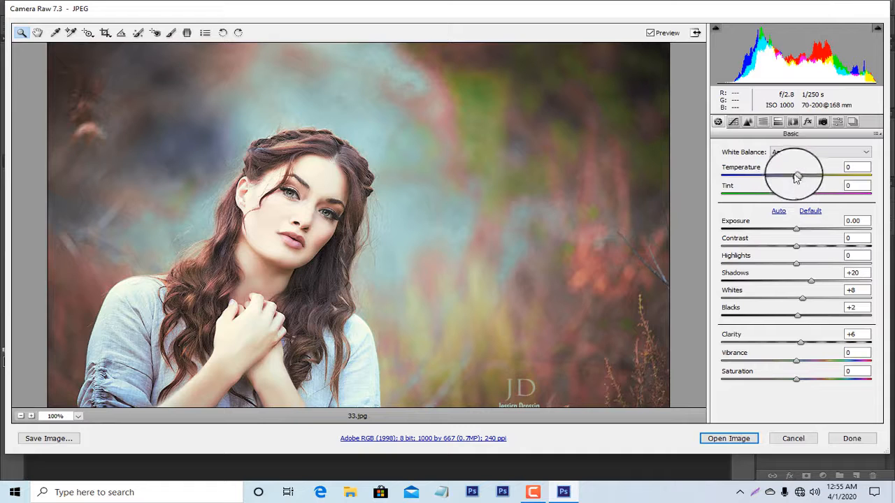
drag(793, 179, 790, 181)
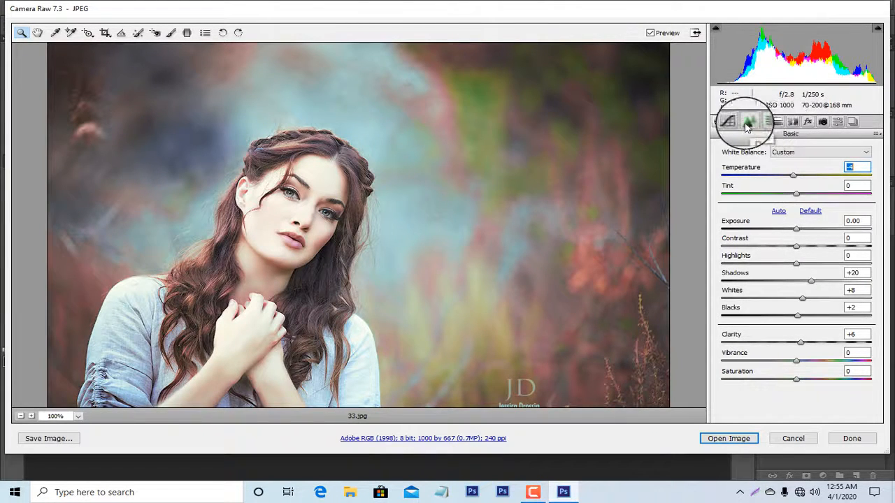
Add a slight Sharpening amount, and open the image in Photoshop using its embedded colour profile.
click(747, 122)
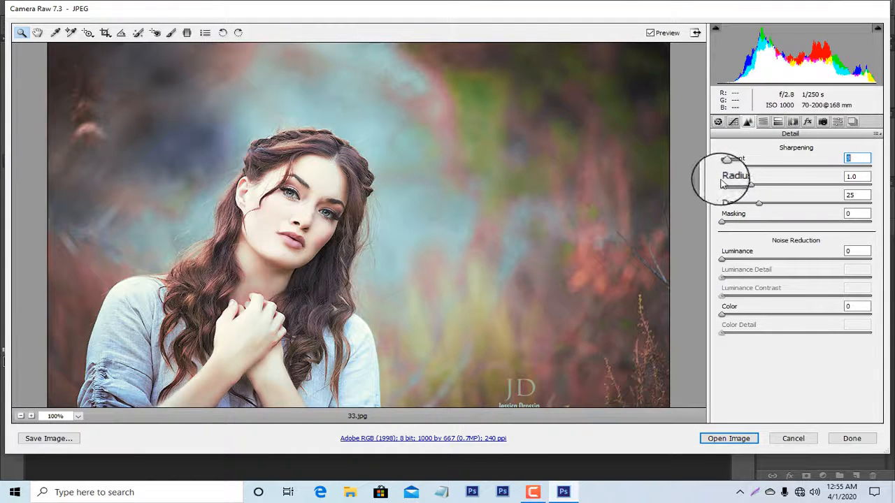
click(728, 438)
click(374, 174)
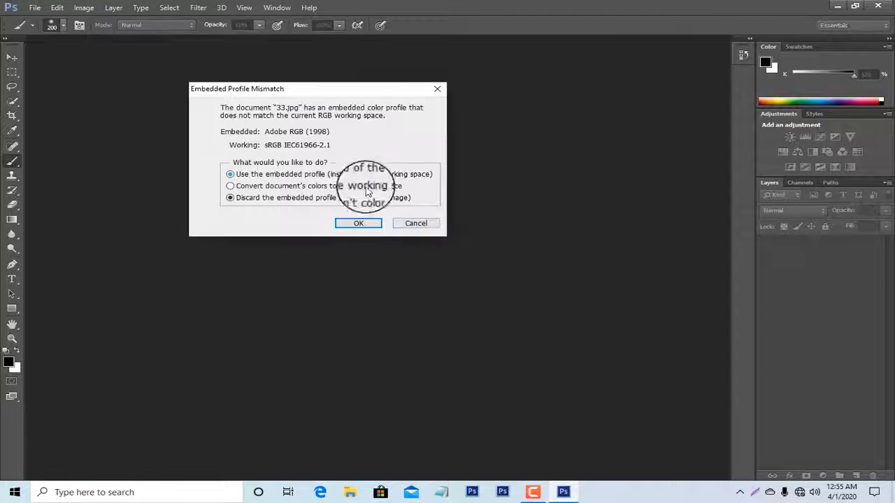
click(358, 222)
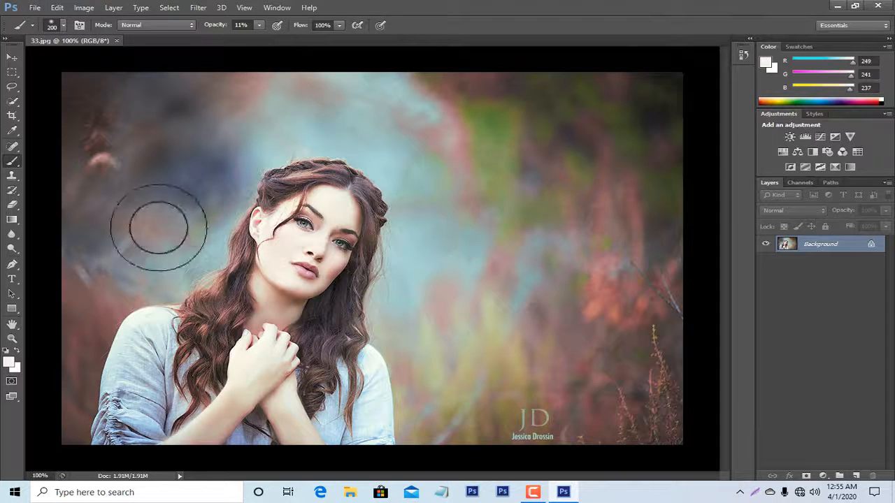
Duplicate the Background layer and convert the copy to a Smart Object.
drag(835, 252, 855, 476)
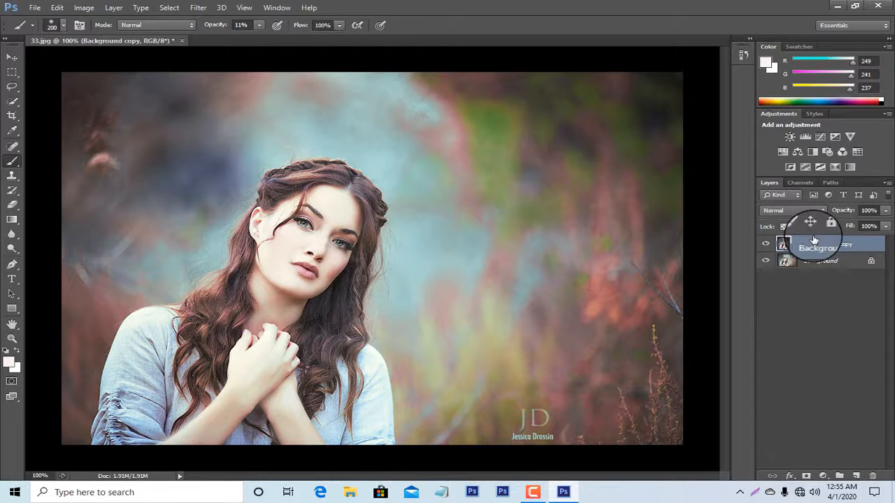
right_click(810, 243)
click(688, 122)
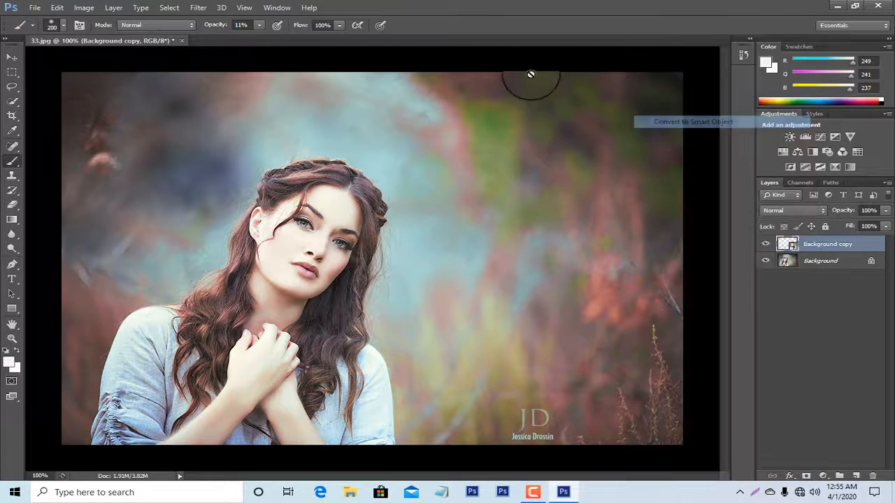
Apply a High Pass filter with a 0.9 pixel radius to the Background copy and change that layer's blending mode.
click(198, 7)
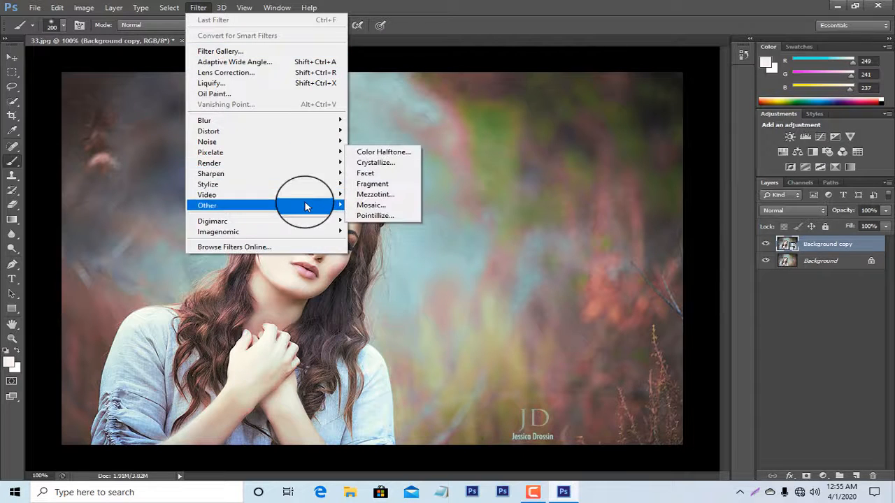
mouse_move(301, 167)
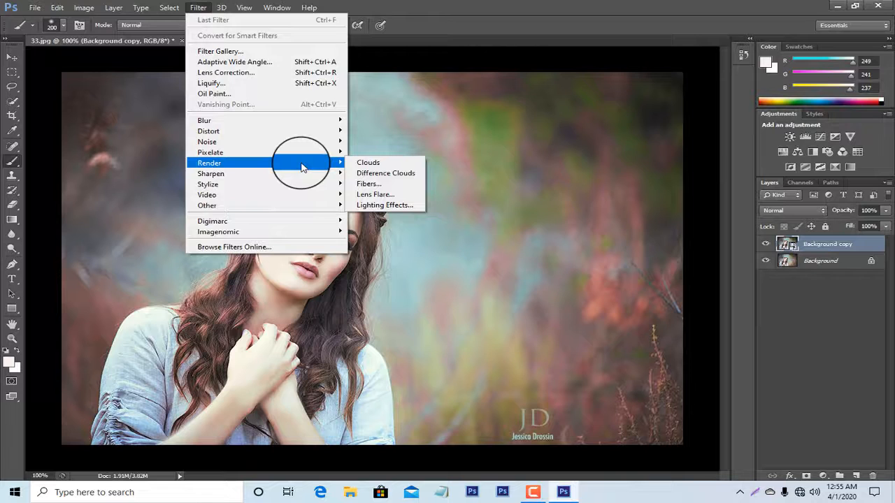
mouse_move(329, 206)
click(370, 216)
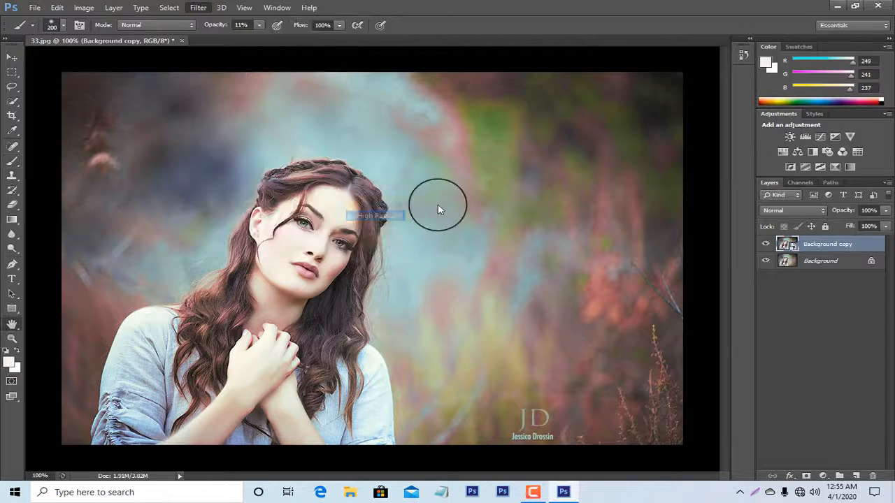
click(616, 194)
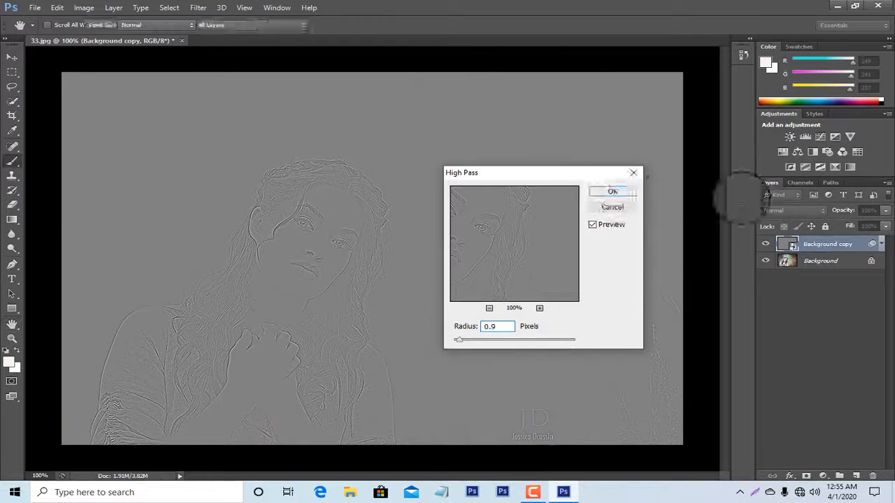
click(792, 210)
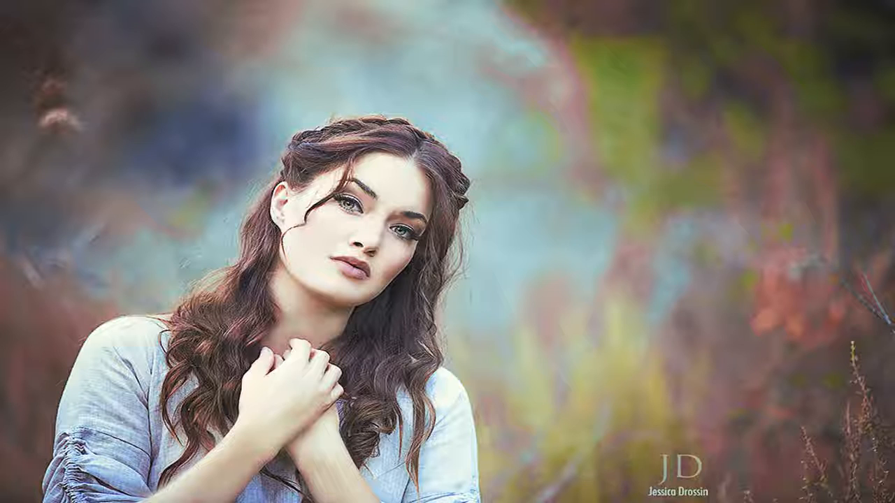